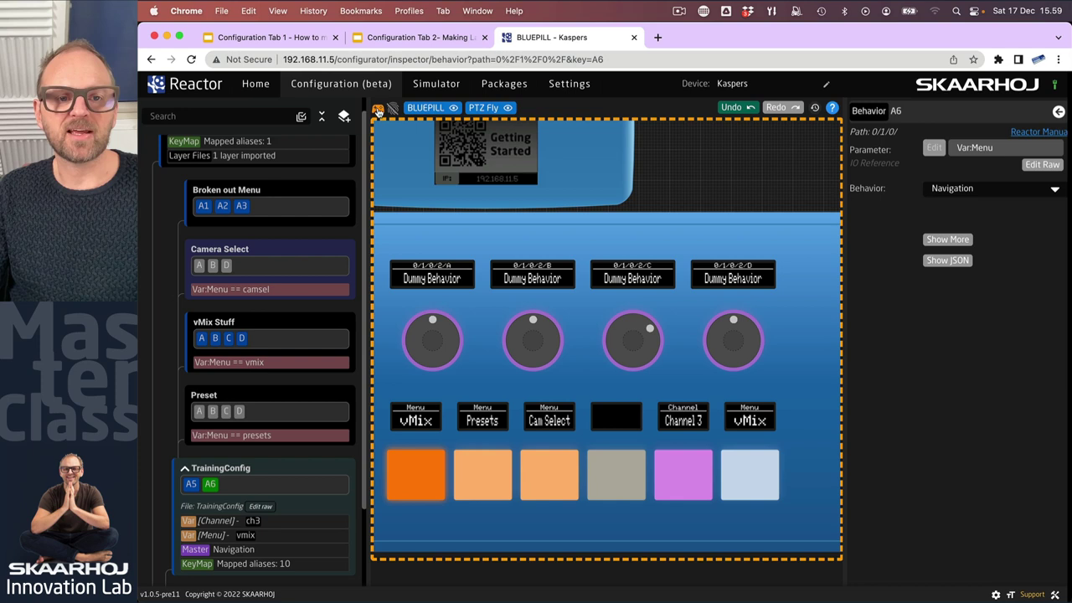
Turn off the interactive panel simulation, show A6's additional behavior settings, and expand its default feedback.
click(378, 111)
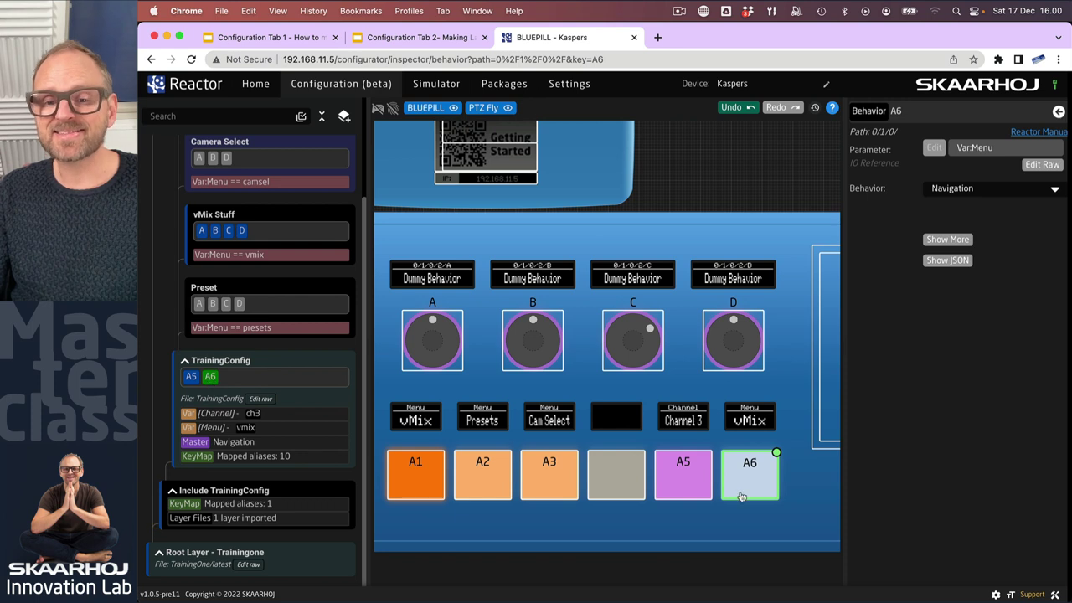
click(949, 240)
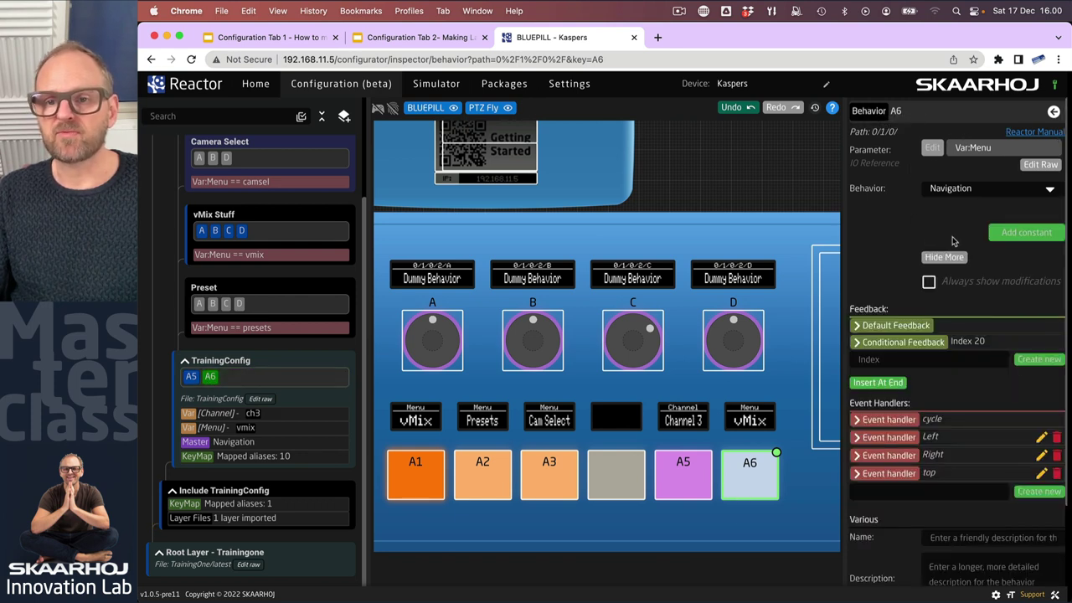
scroll(940, 437, down, 3)
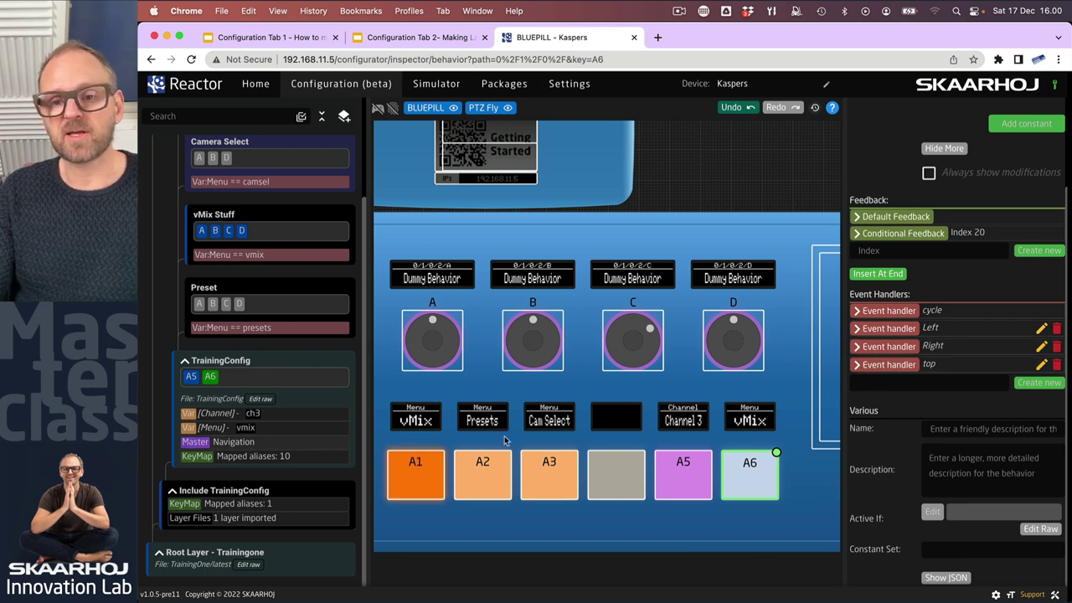
click(857, 218)
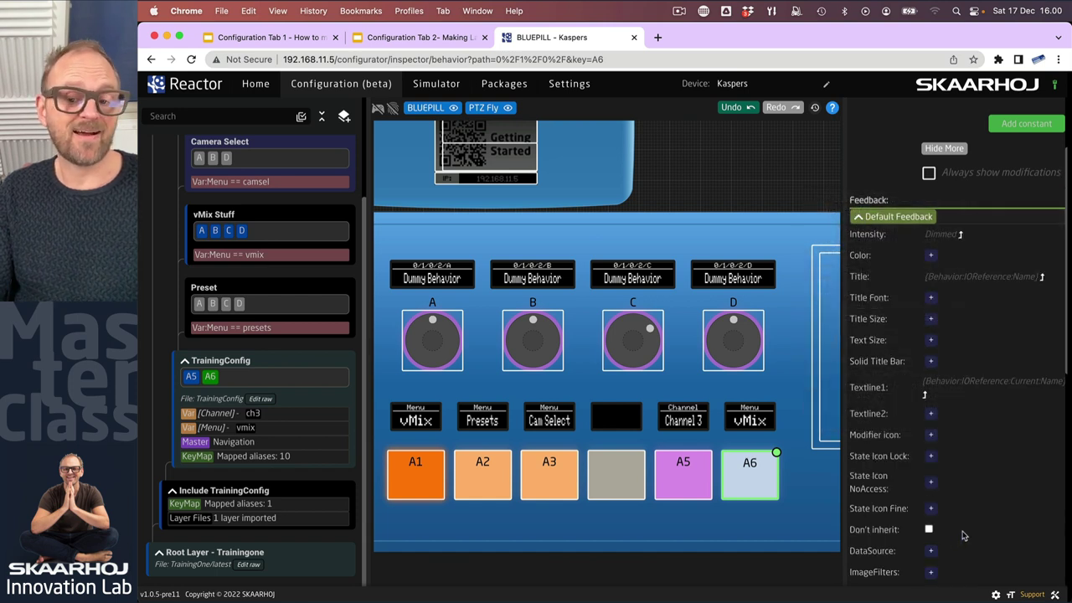
Add a data source to A6's default feedback and set it to Icon.
scroll(934, 528, down, 3)
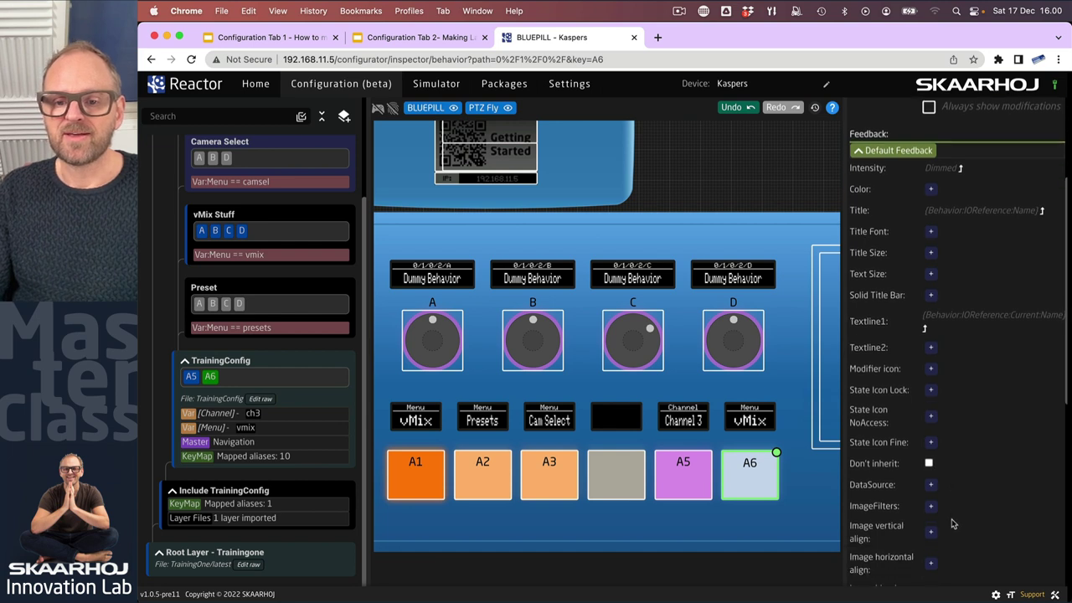
click(933, 445)
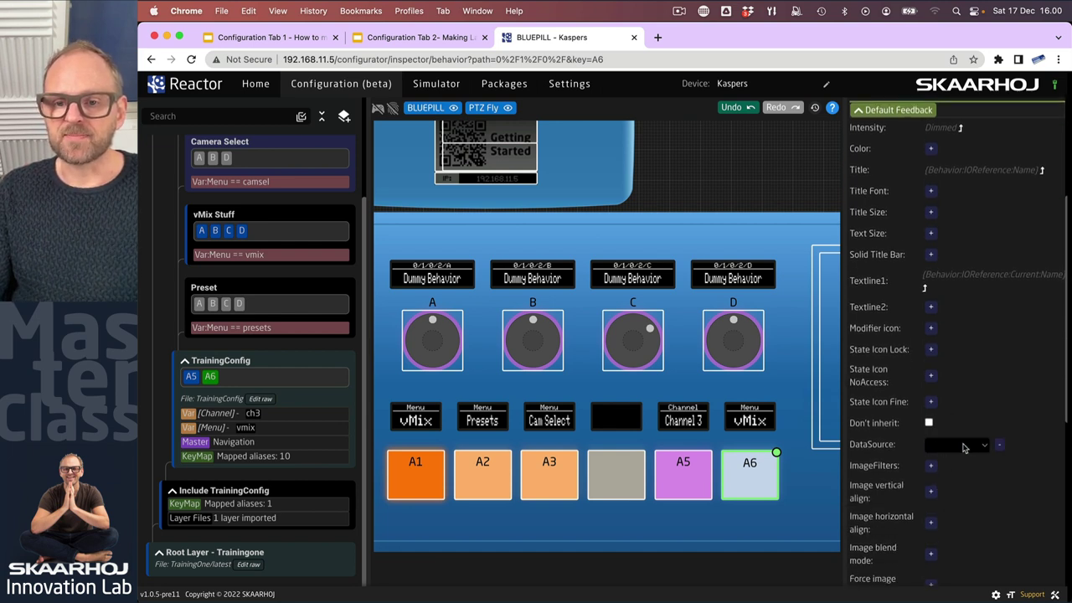
click(968, 445)
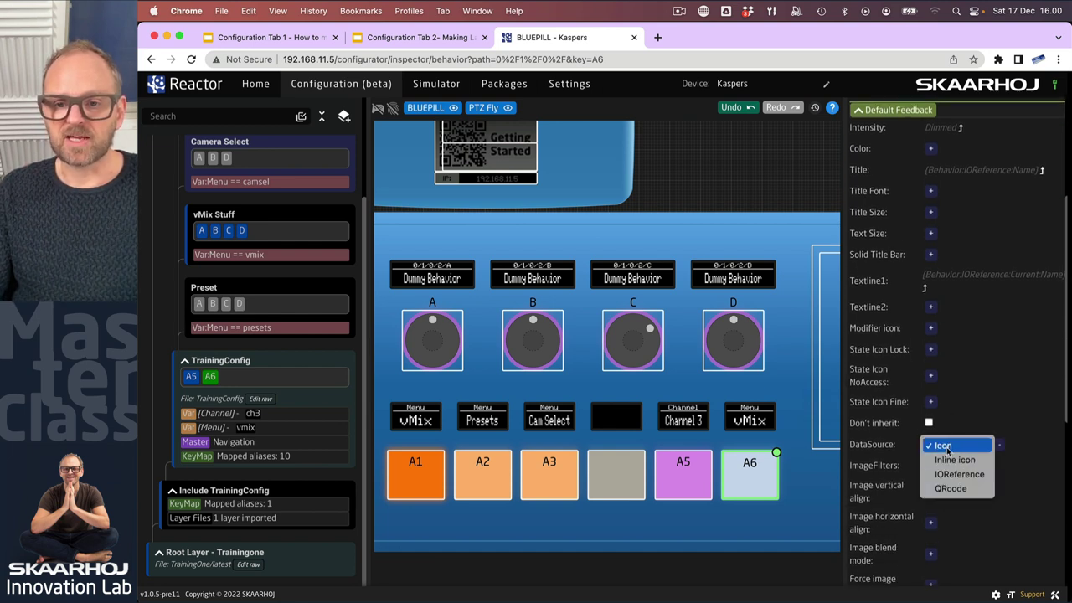
click(946, 447)
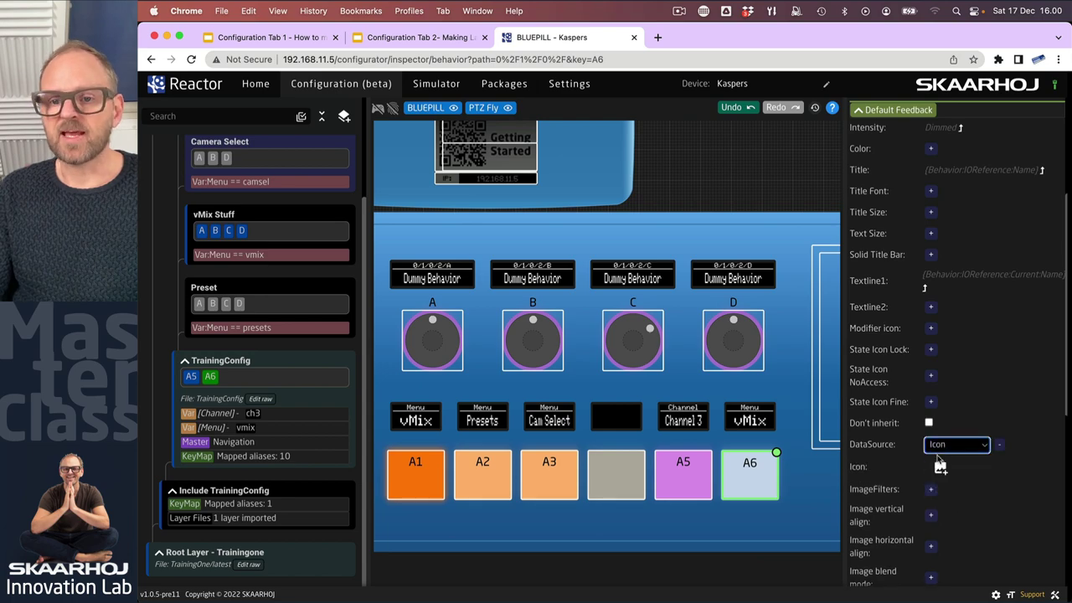
Browse the icon library and assign the Nav-Menu-4Ways.png image as the icon of A6's default feedback.
click(941, 469)
scroll(637, 414, down, 10)
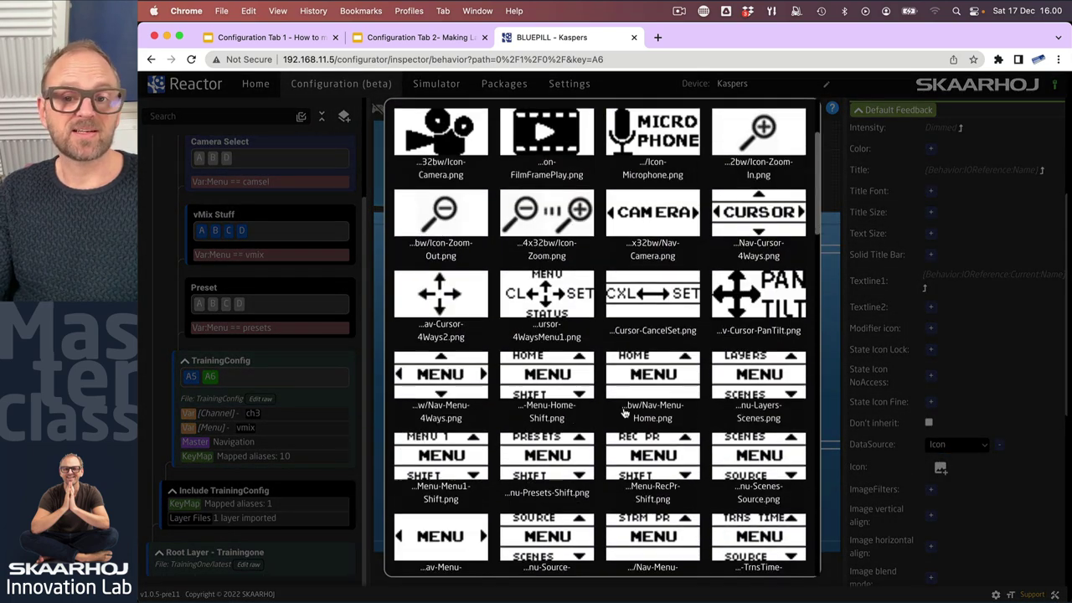
scroll(630, 402, down, 12)
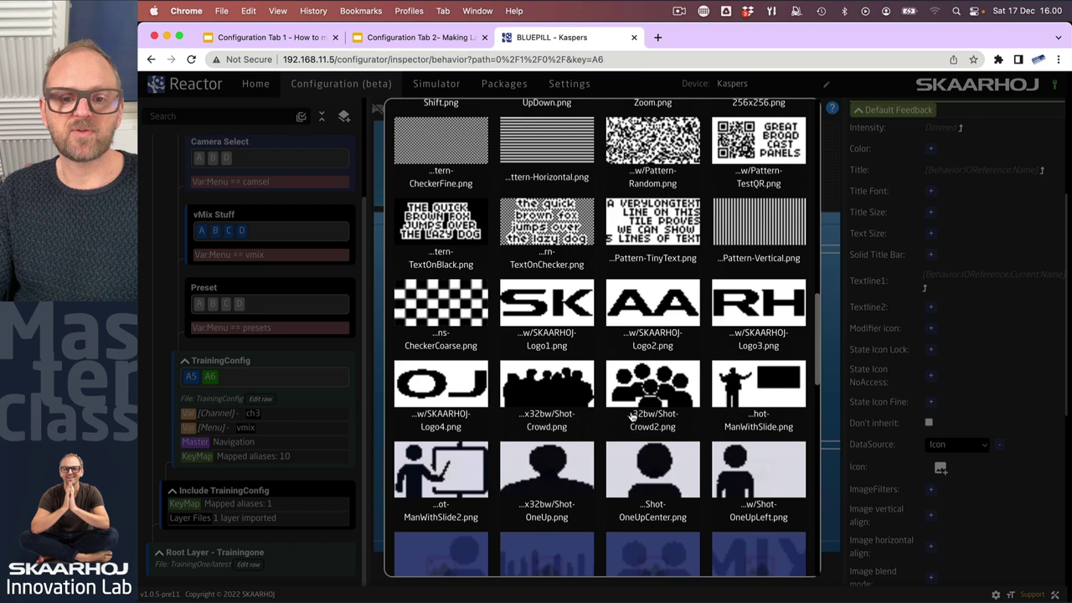
scroll(553, 318, down, 3)
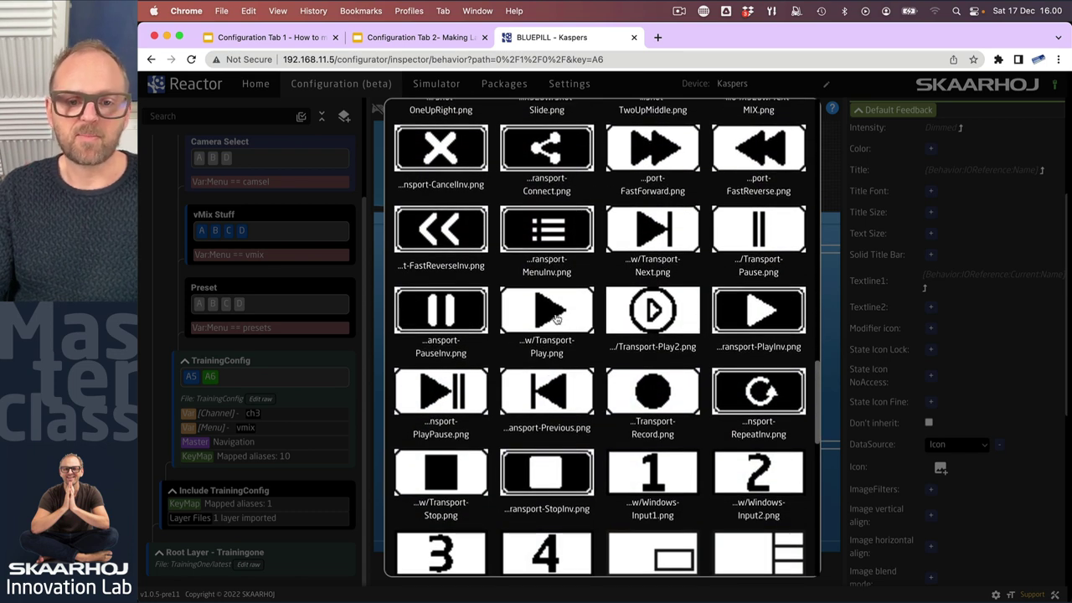
scroll(652, 435, down, 2)
scroll(653, 435, down, 2)
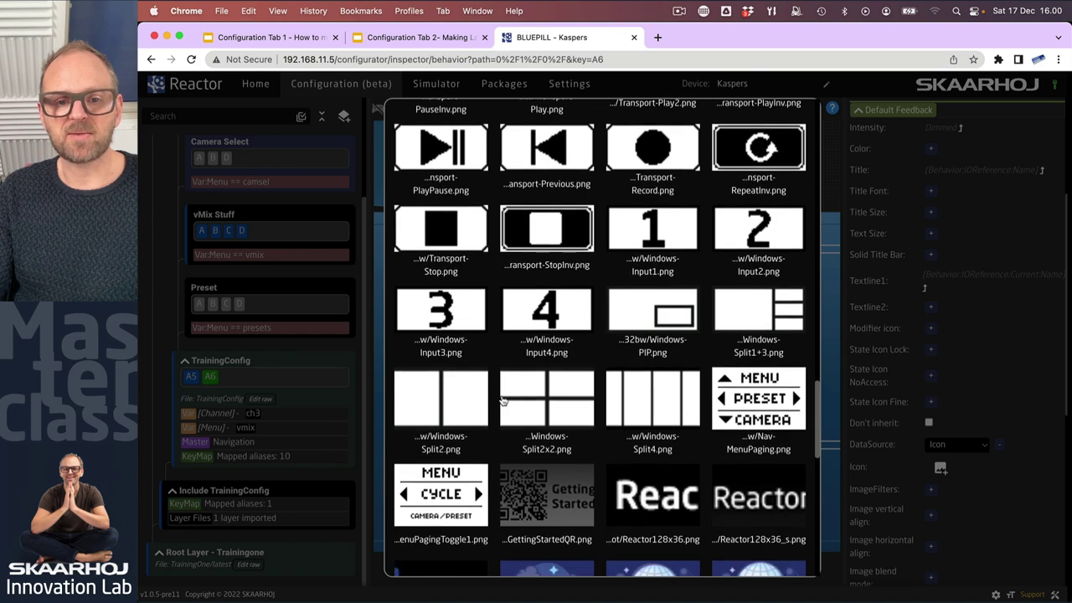
scroll(653, 436, down, 3)
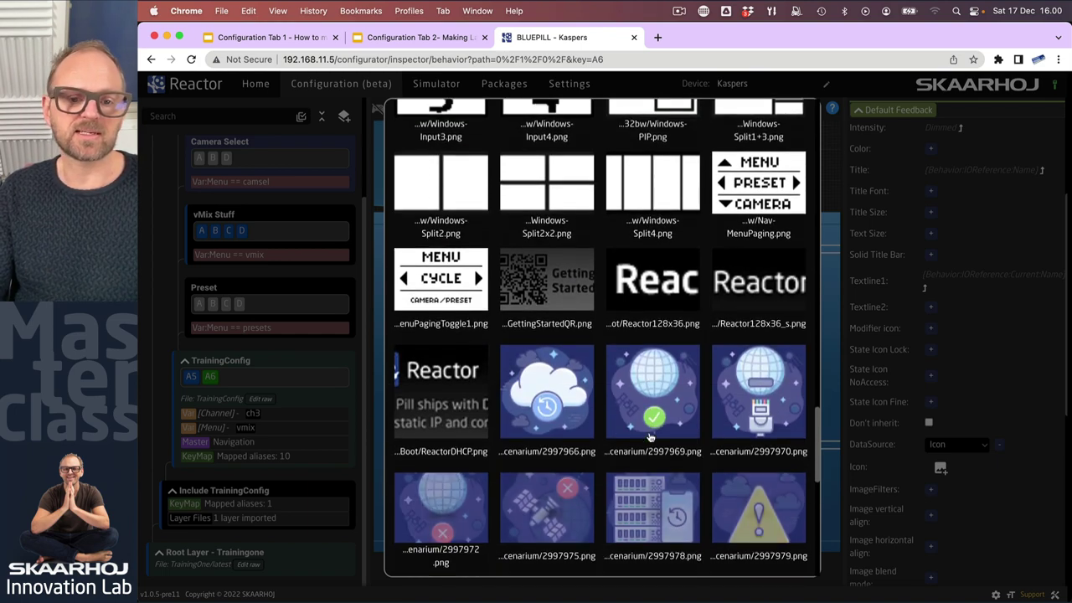
scroll(630, 388, down, 3)
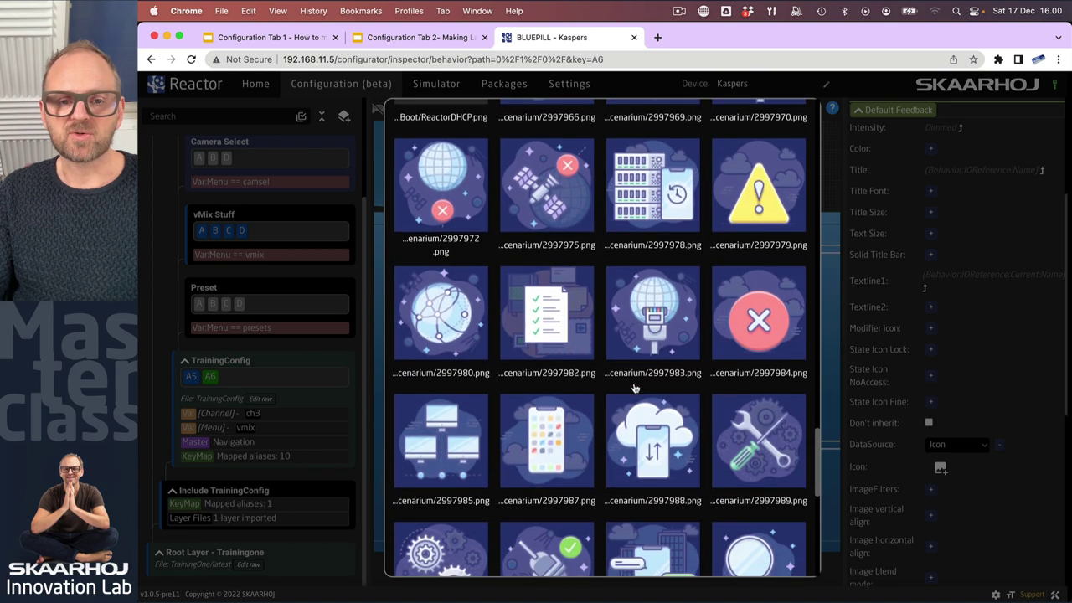
scroll(612, 389, up, 4)
scroll(508, 400, up, 15)
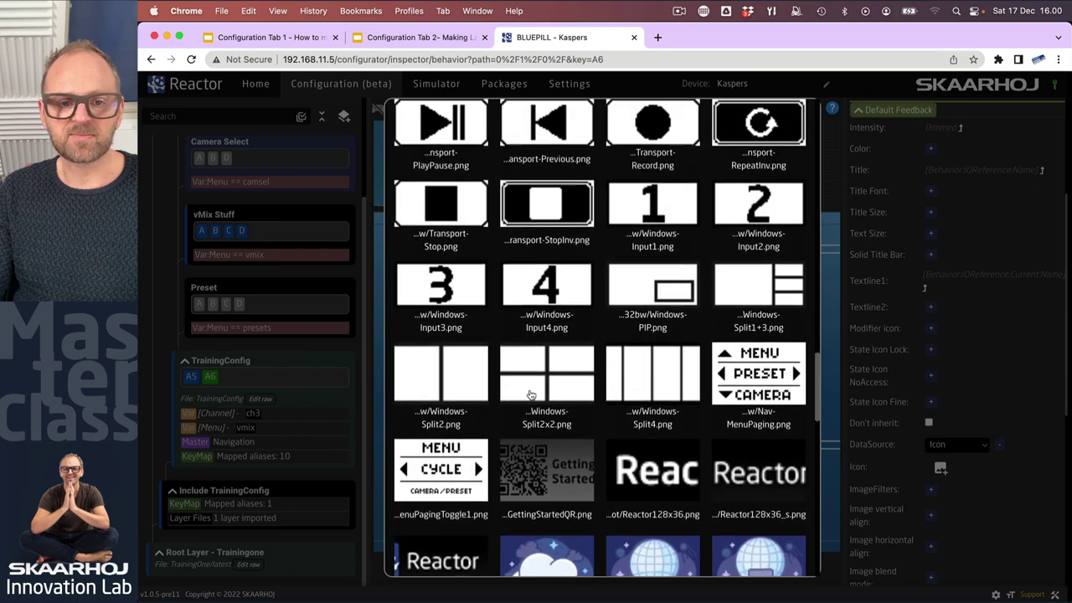
scroll(556, 398, up, 8)
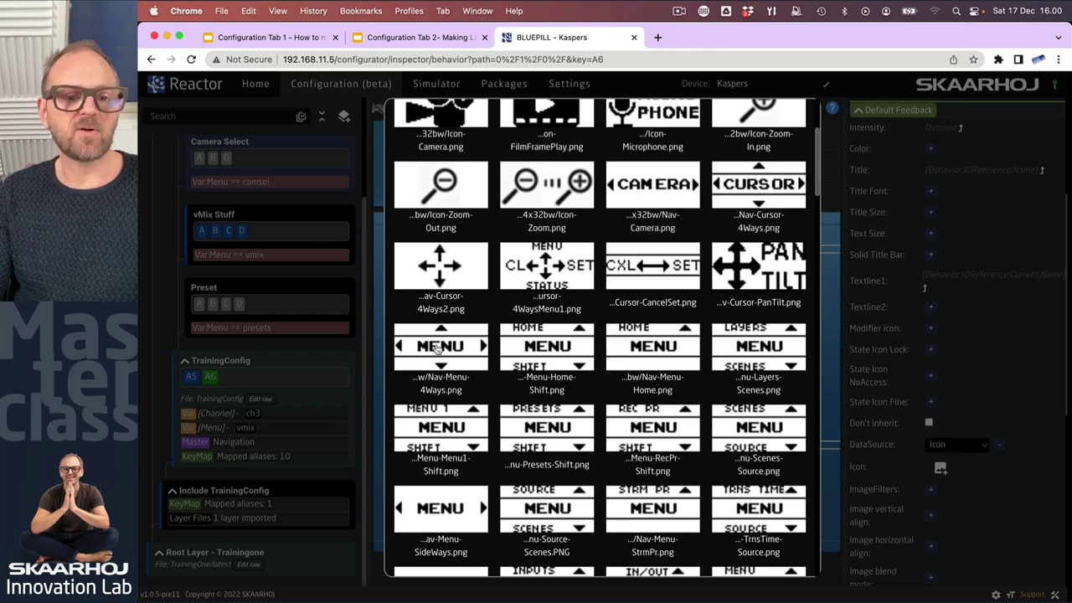
click(442, 350)
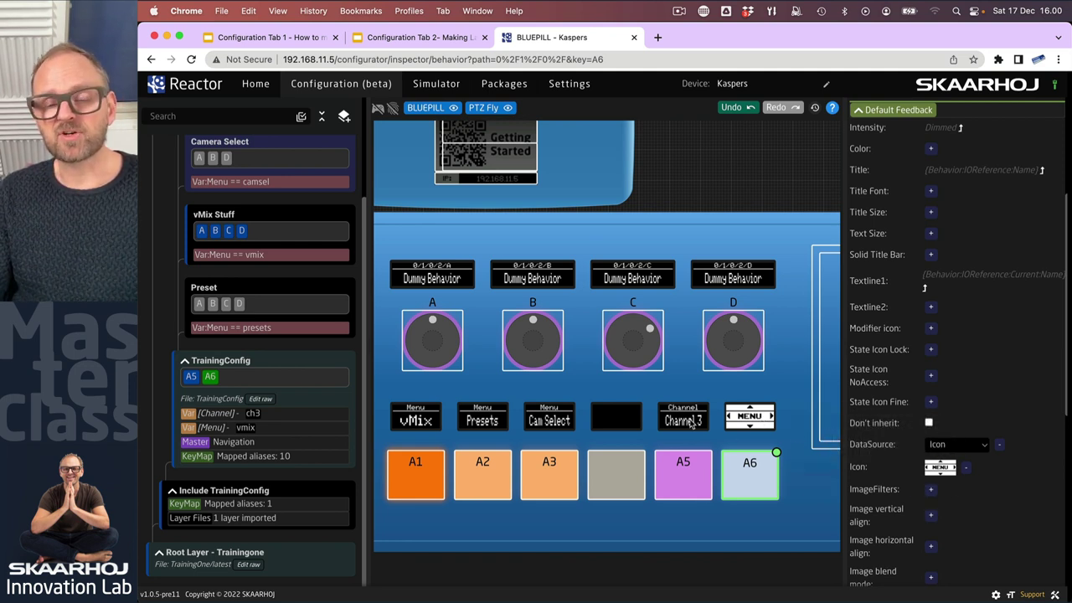
Add an image filter to A6's default feedback and set it to Invert.
click(931, 490)
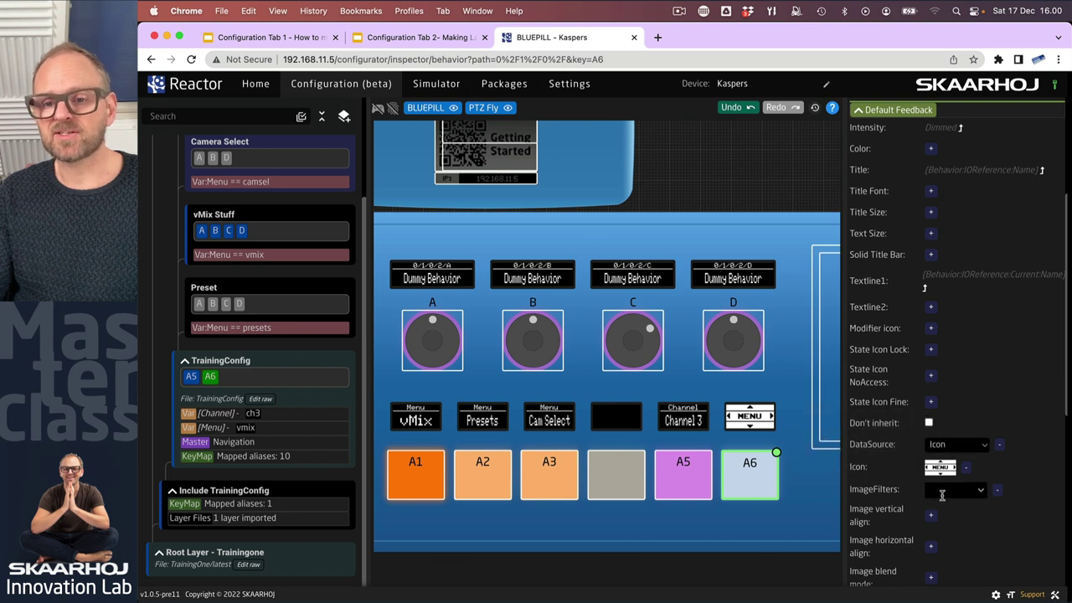
click(972, 492)
click(947, 509)
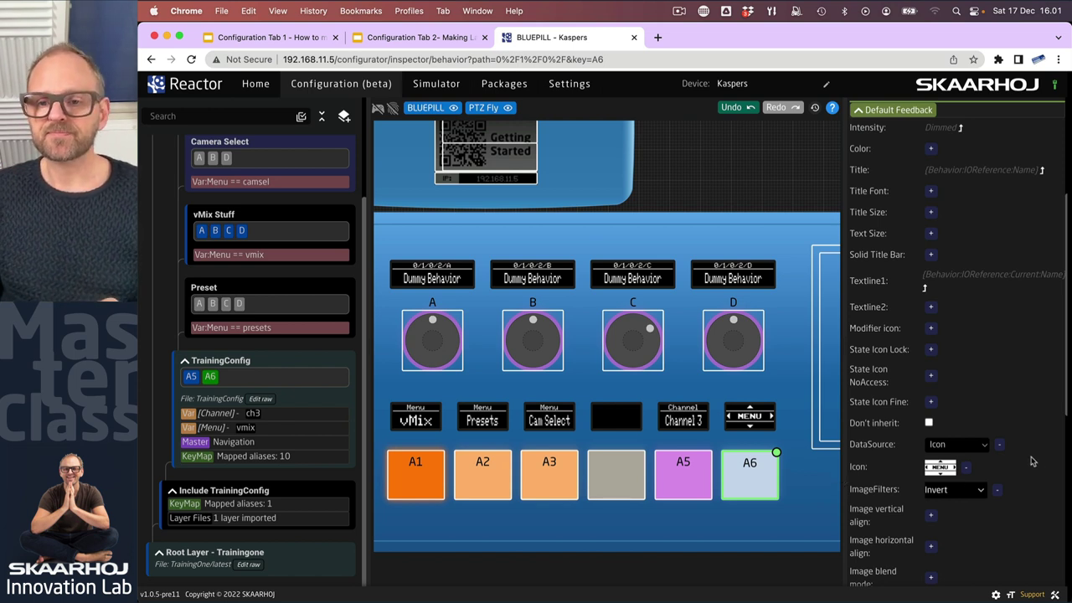
Remove the image filter, the icon and the data source from A6's default feedback.
click(999, 491)
click(967, 467)
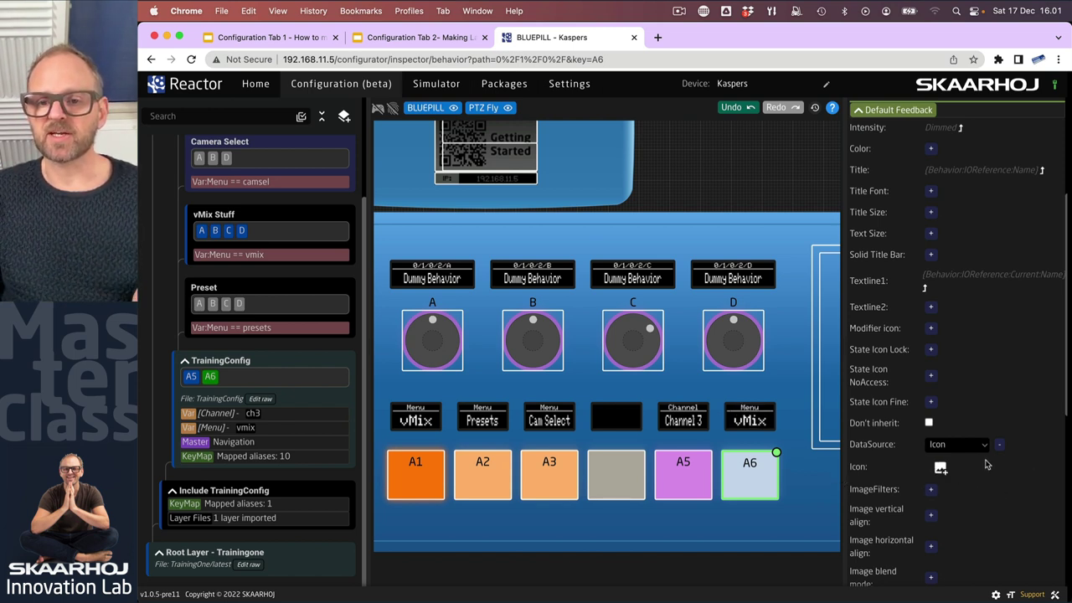
click(1000, 444)
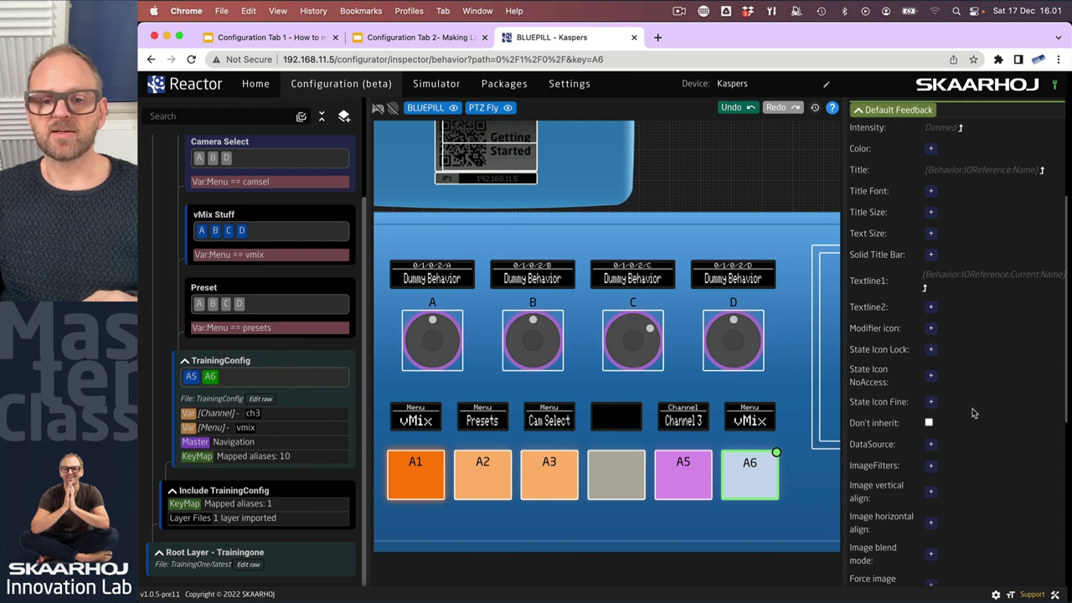
Examine the settings of A6's Index 20 conditional feedback, and turn the interactive panel simulation back on.
scroll(972, 411, up, 5)
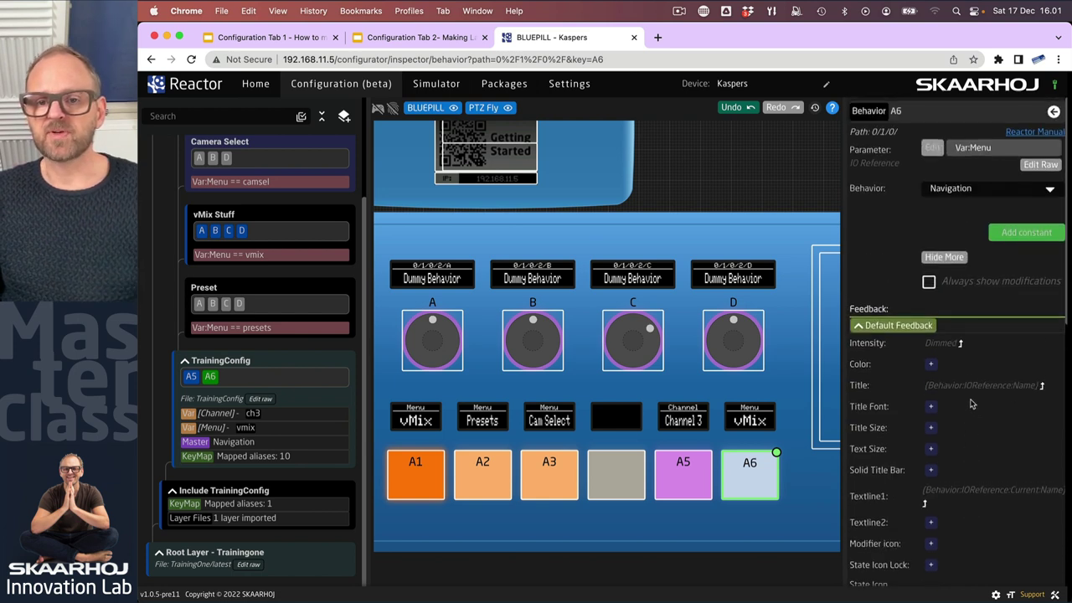
click(864, 326)
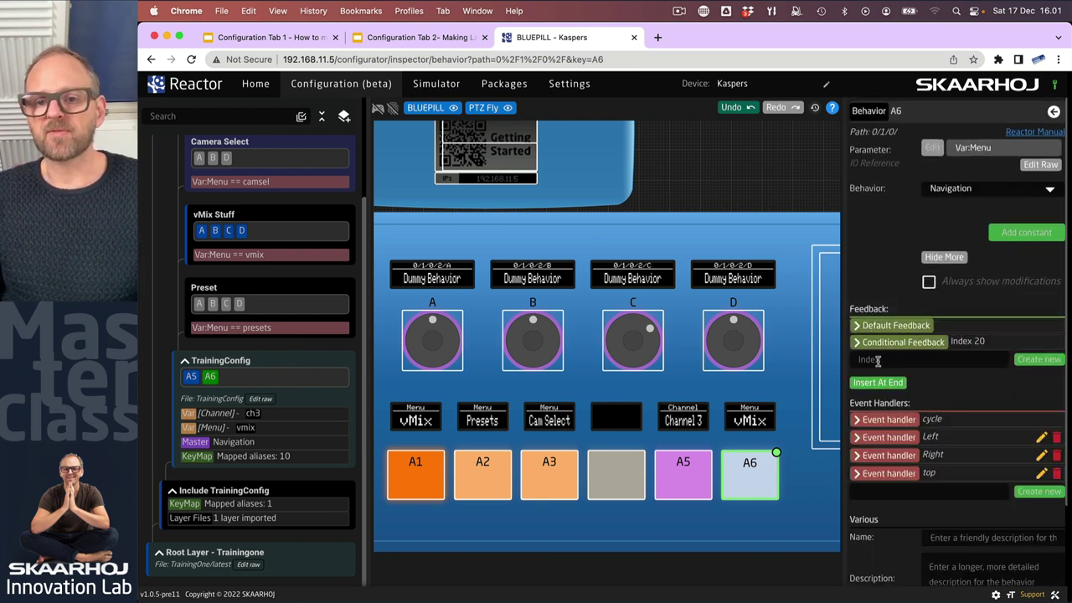
click(859, 343)
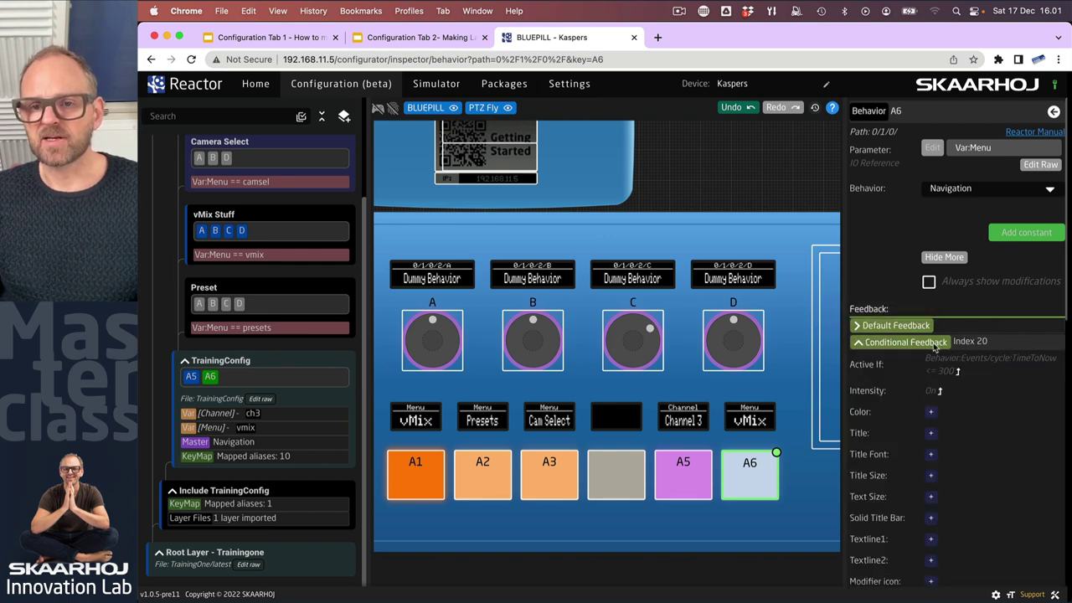
scroll(913, 352, down, 3)
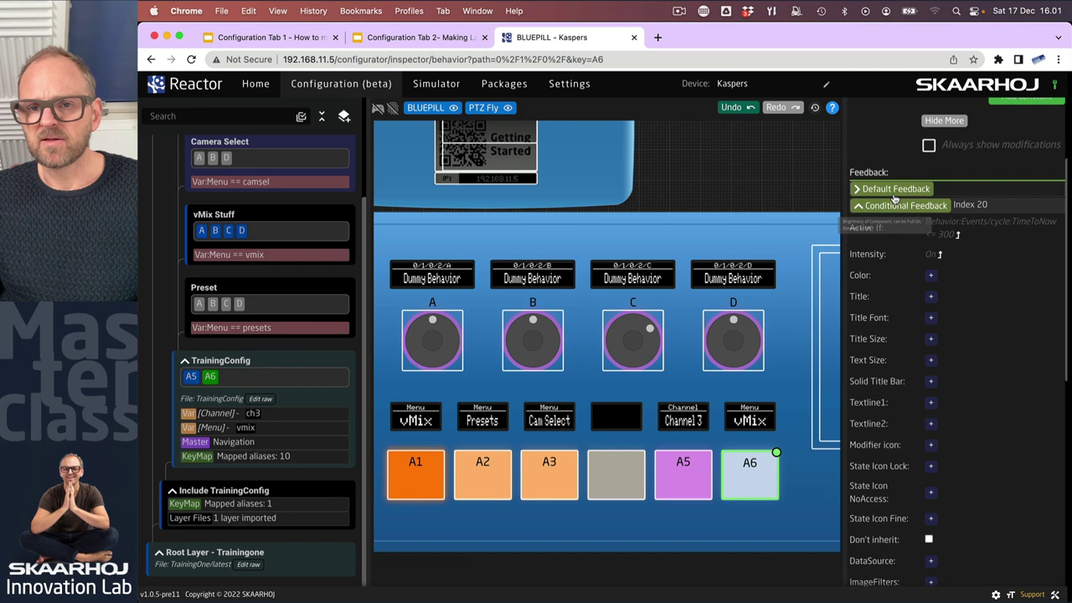
click(858, 206)
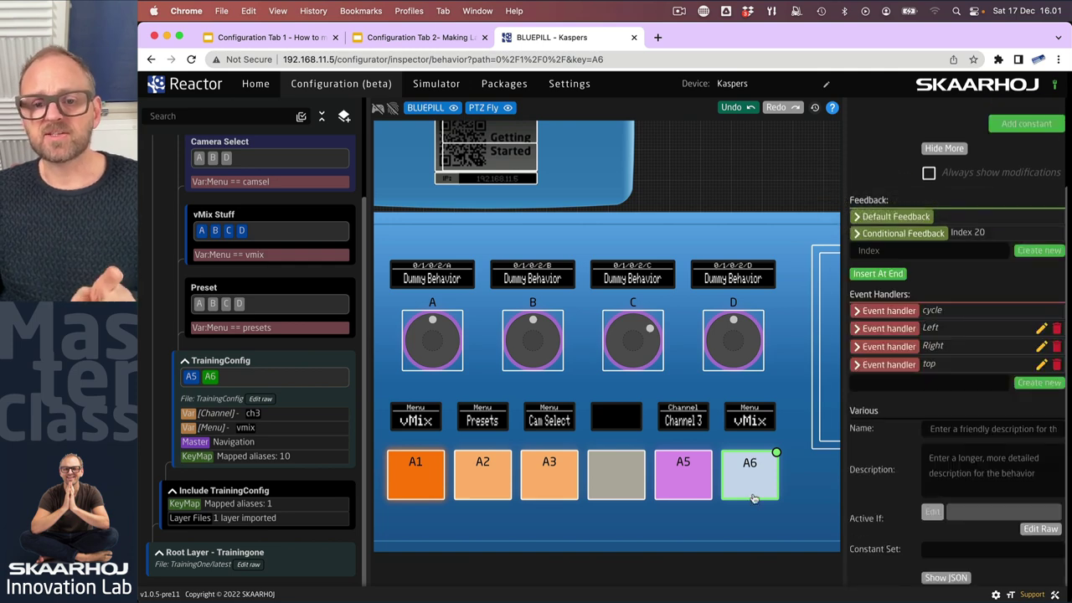
click(378, 107)
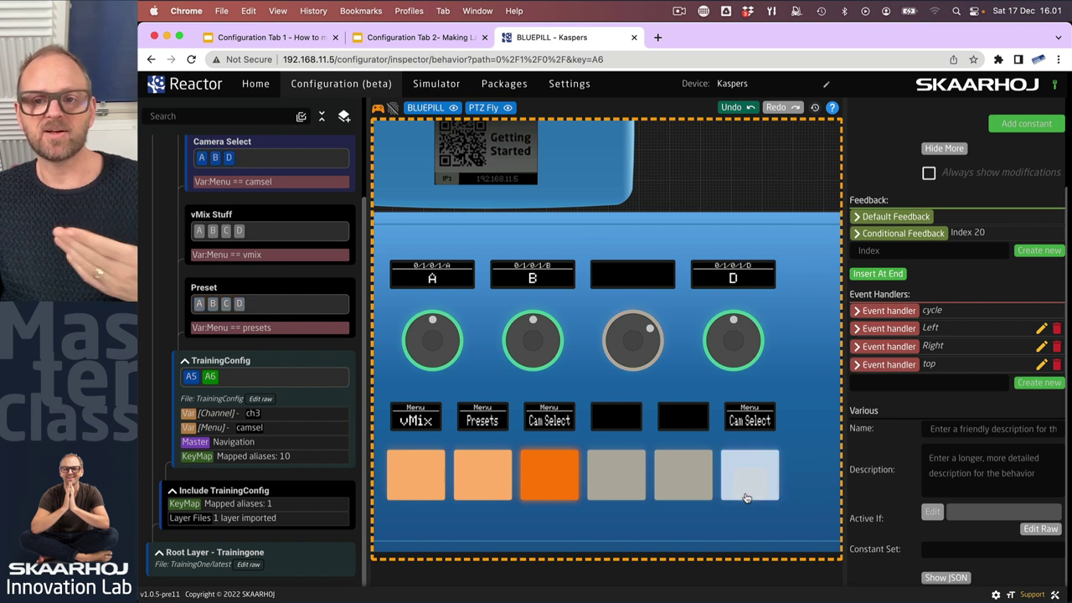
Add a color to A6's Index 20 conditional feedback and set it to DARKBLUE.
click(889, 233)
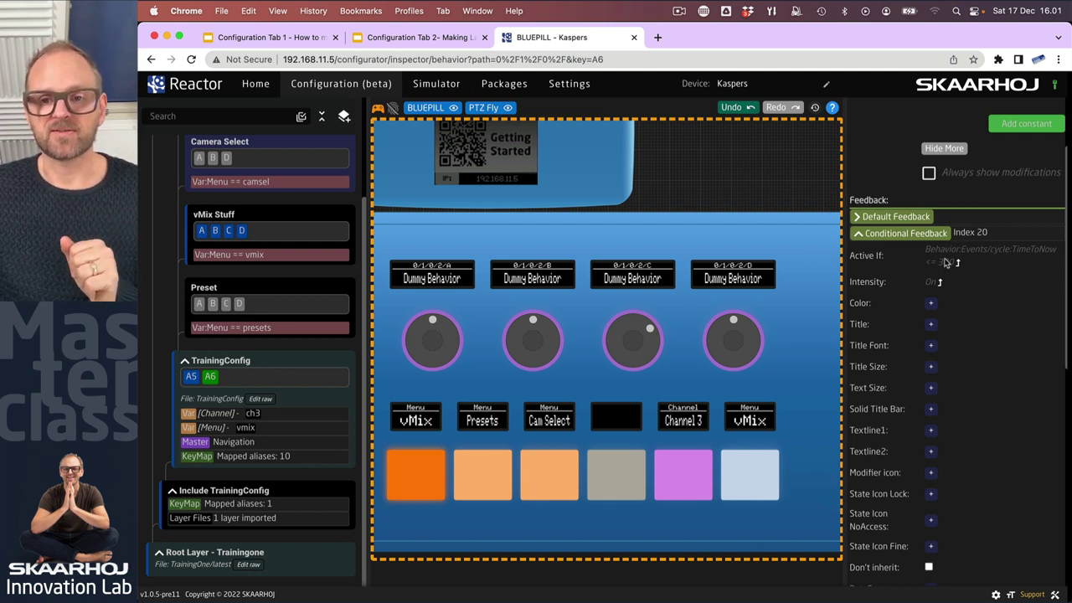
click(931, 302)
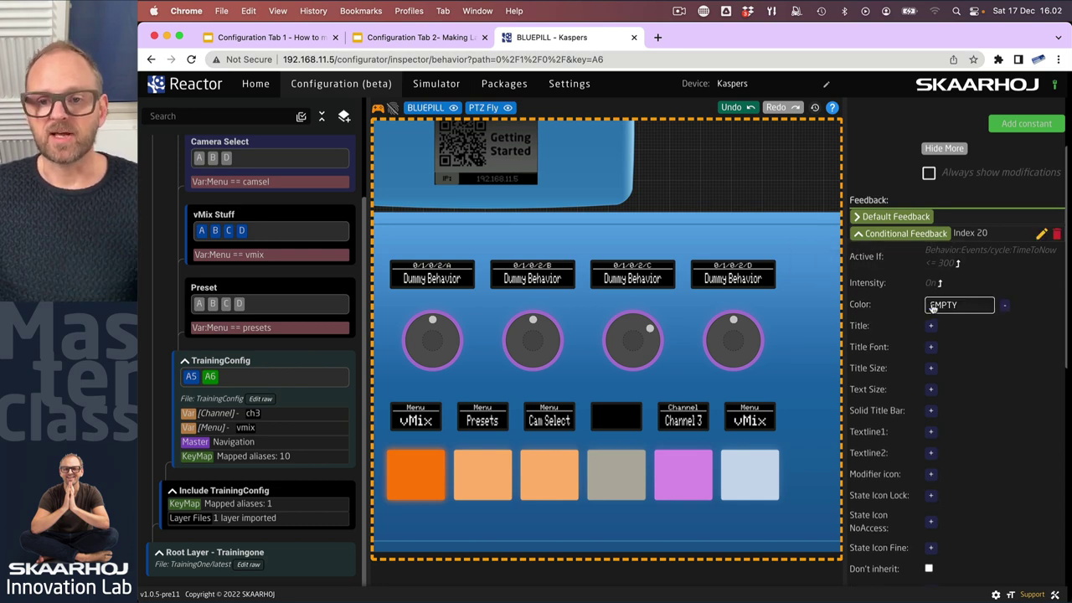
click(958, 305)
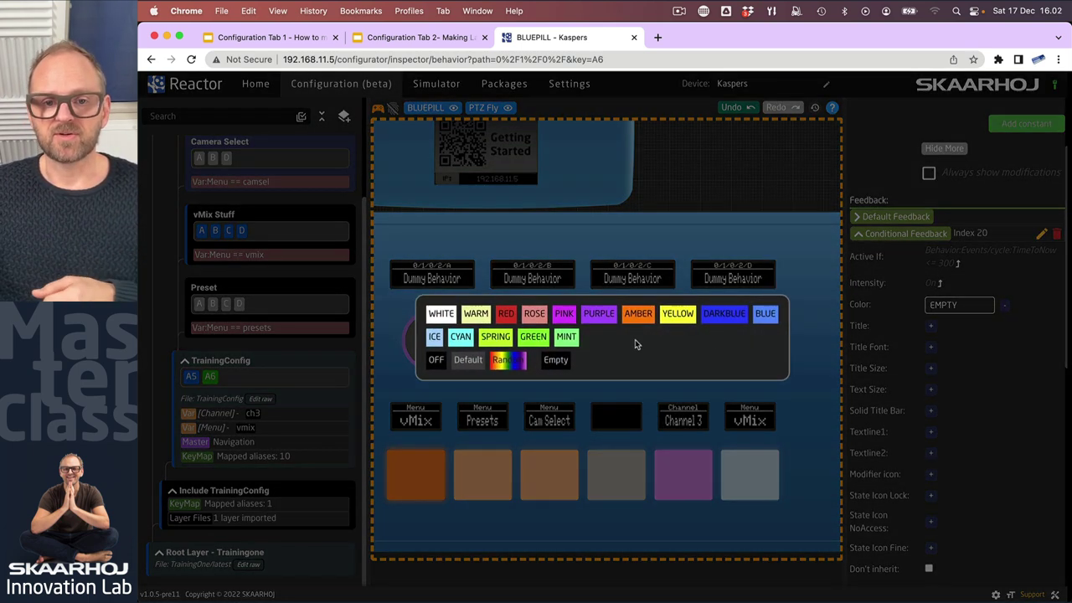
click(714, 316)
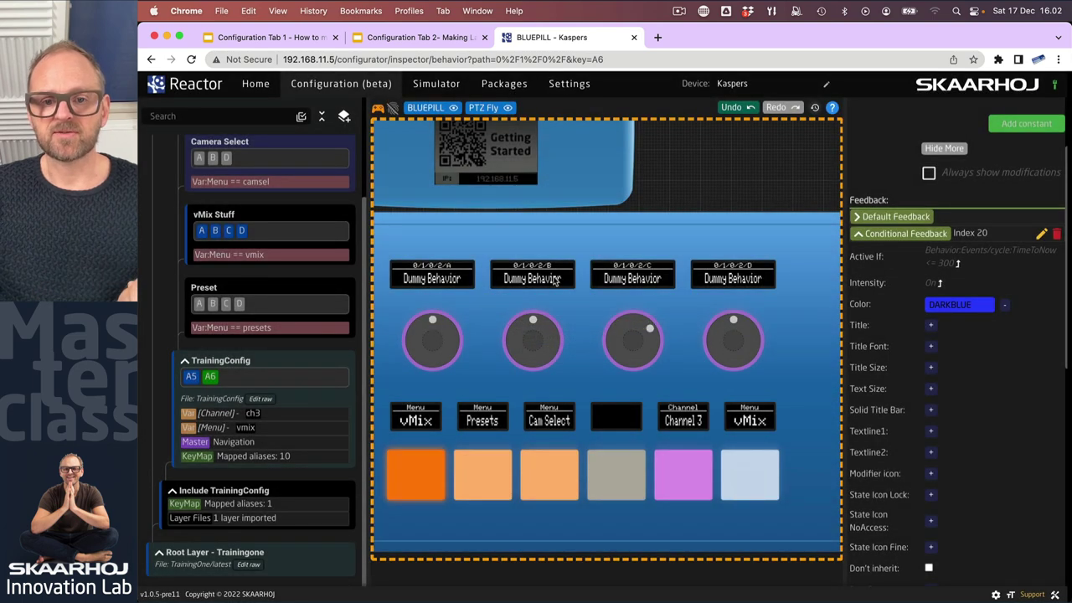
Test the feedback color by cycling the menus with A6 on the simulated panel, and remove the color from the Index 20 conditional feedback.
click(745, 489)
click(747, 489)
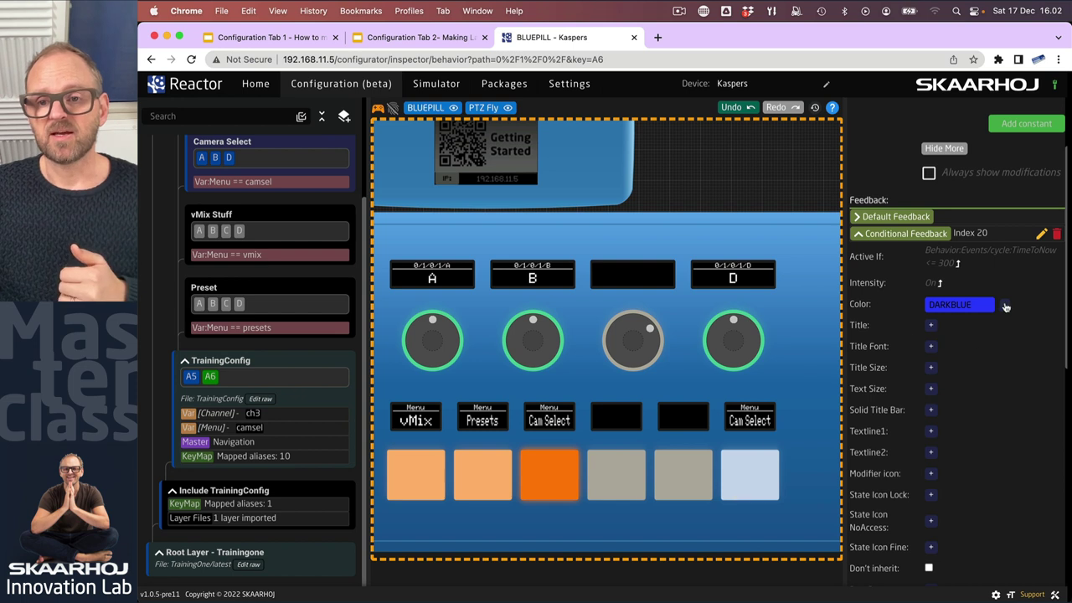
click(751, 490)
click(757, 492)
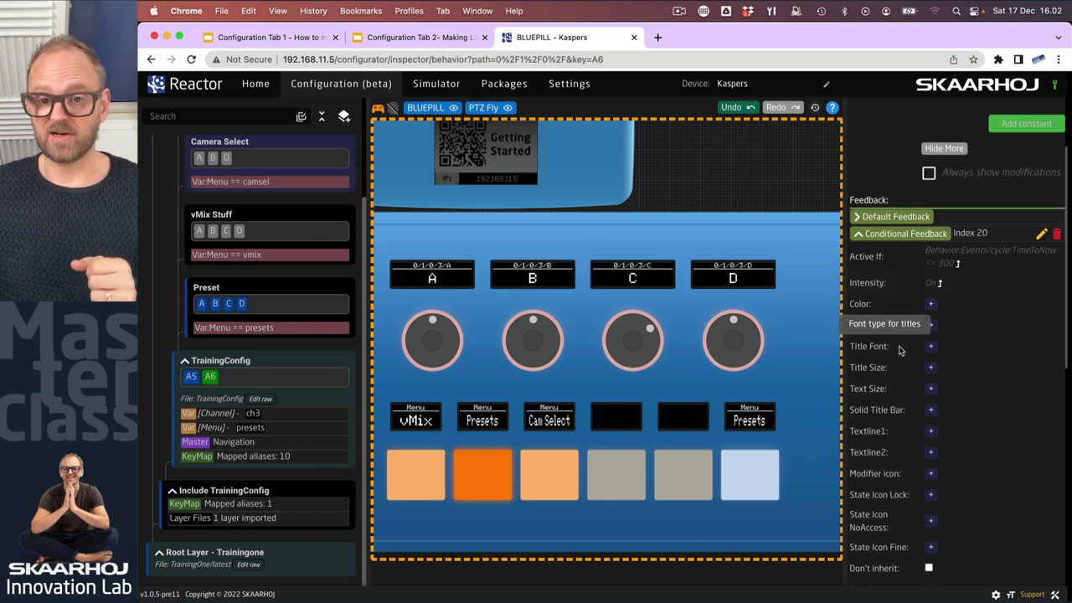
mouse_move(870, 367)
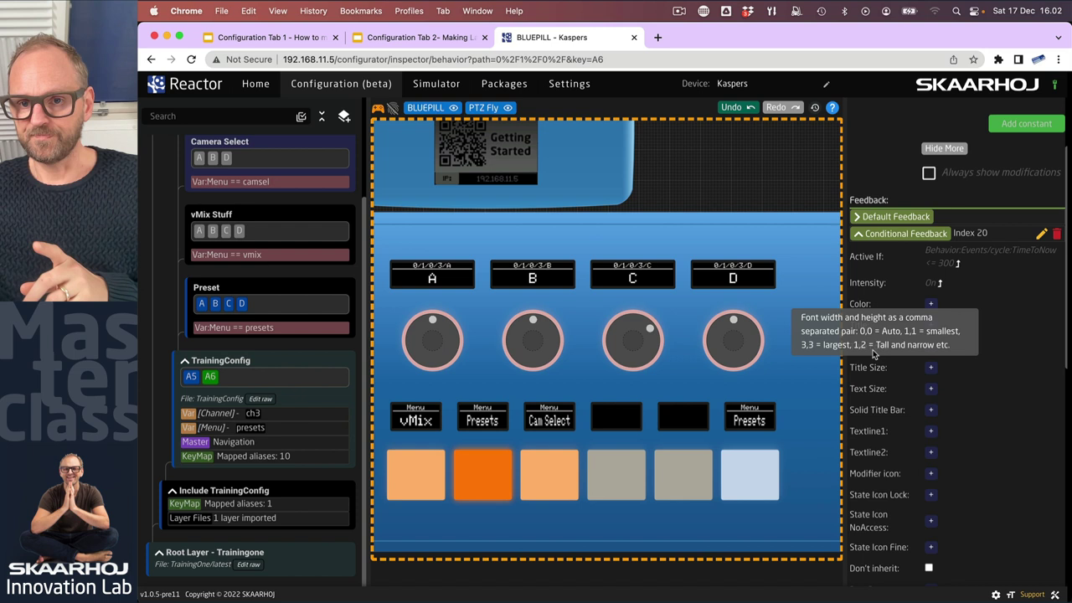
click(861, 234)
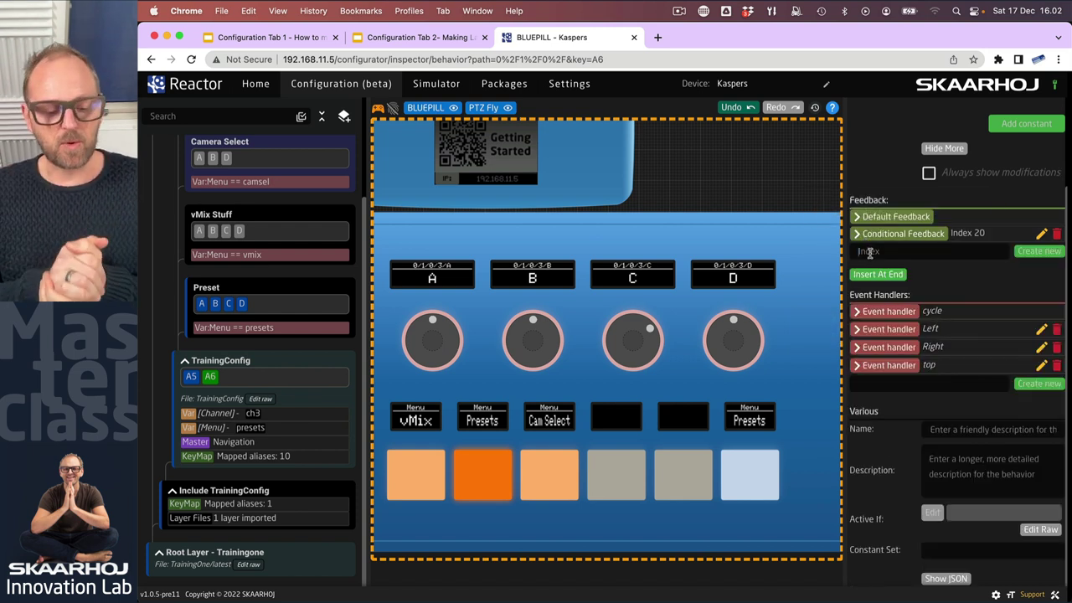
Create a new conditional feedback with index 100 for A6.
click(868, 252)
text(100)
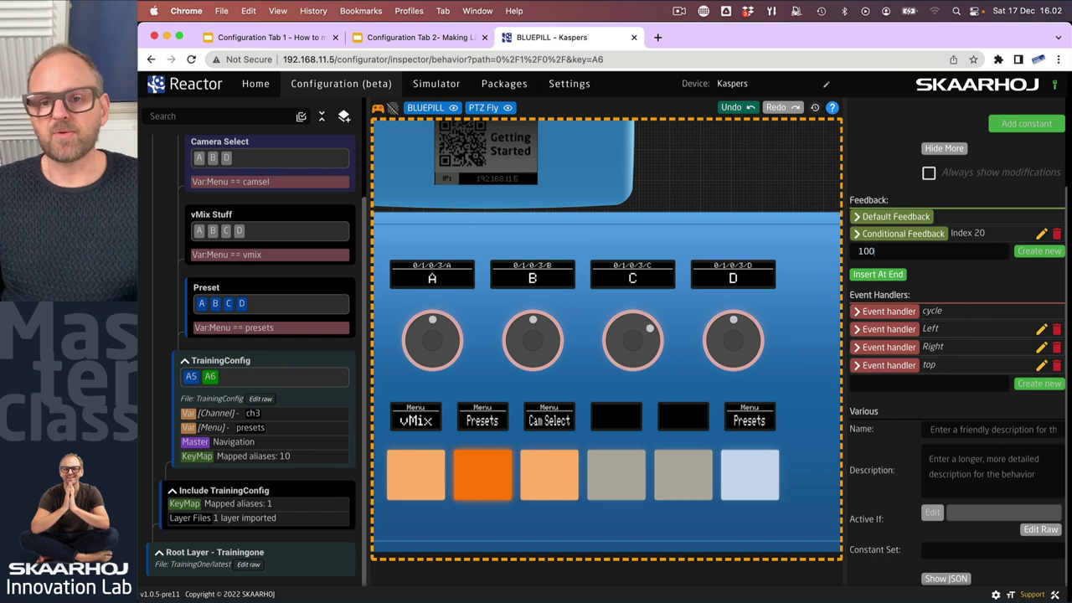
click(1036, 251)
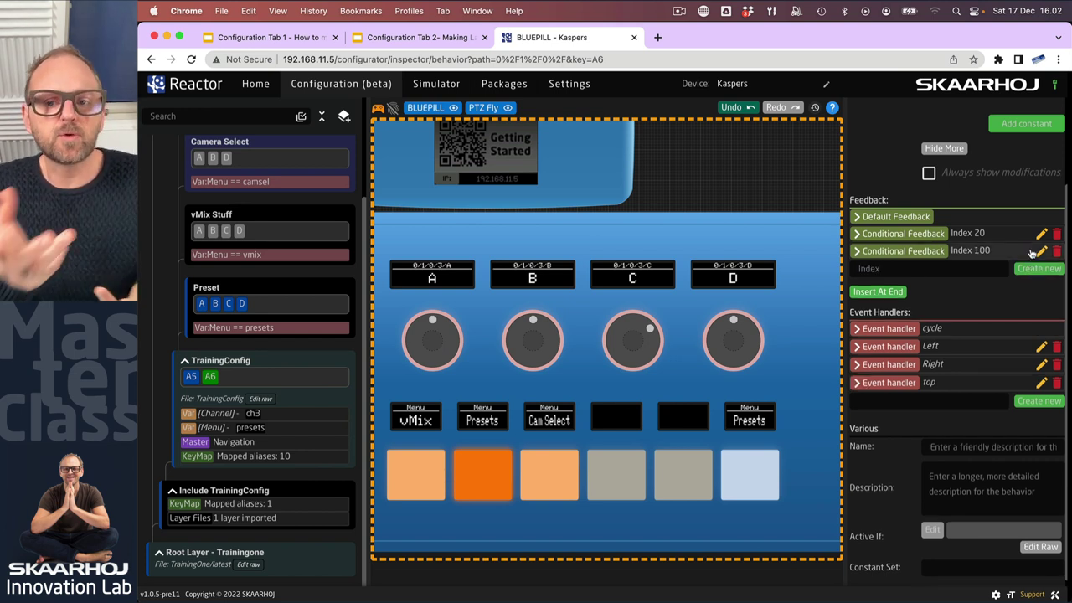
Add a title to A6's Index 100 conditional feedback and set it to vMix.
click(902, 254)
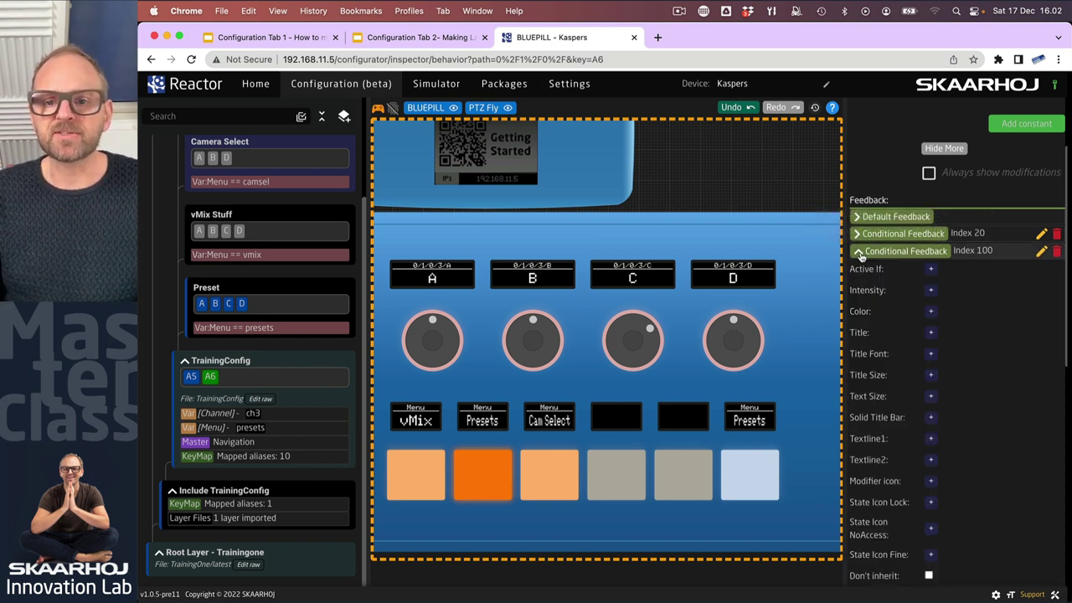
scroll(945, 447, down, 1)
scroll(945, 447, down, 1)
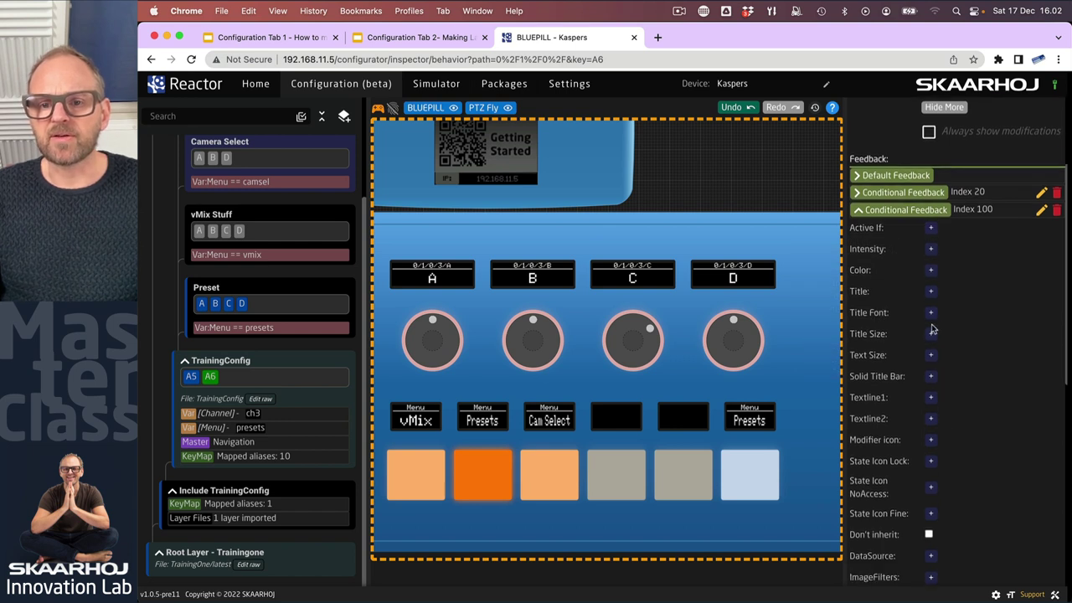
click(931, 291)
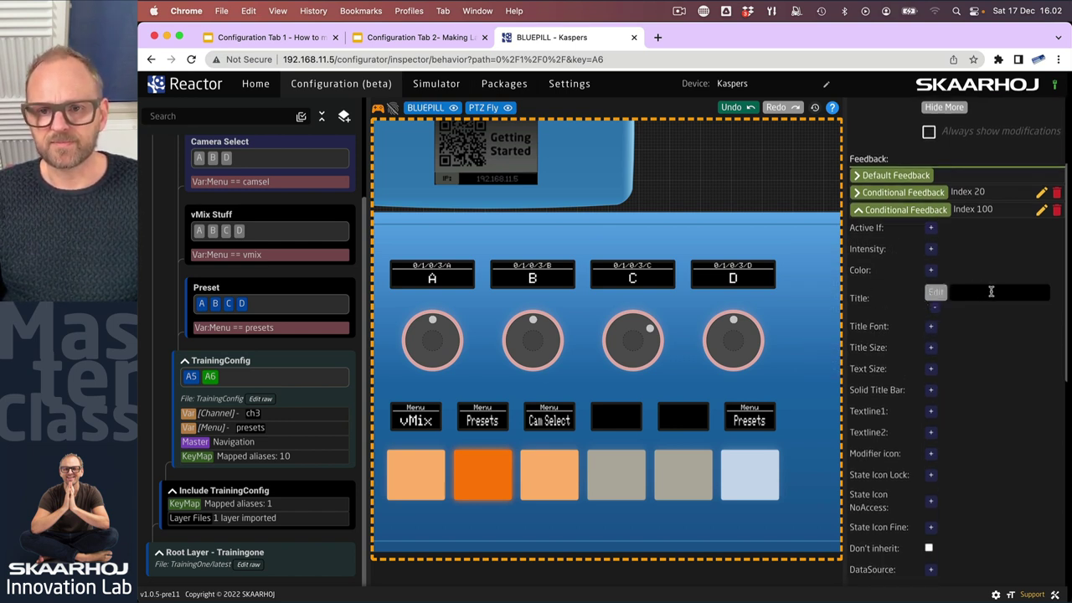
click(936, 292)
click(620, 339)
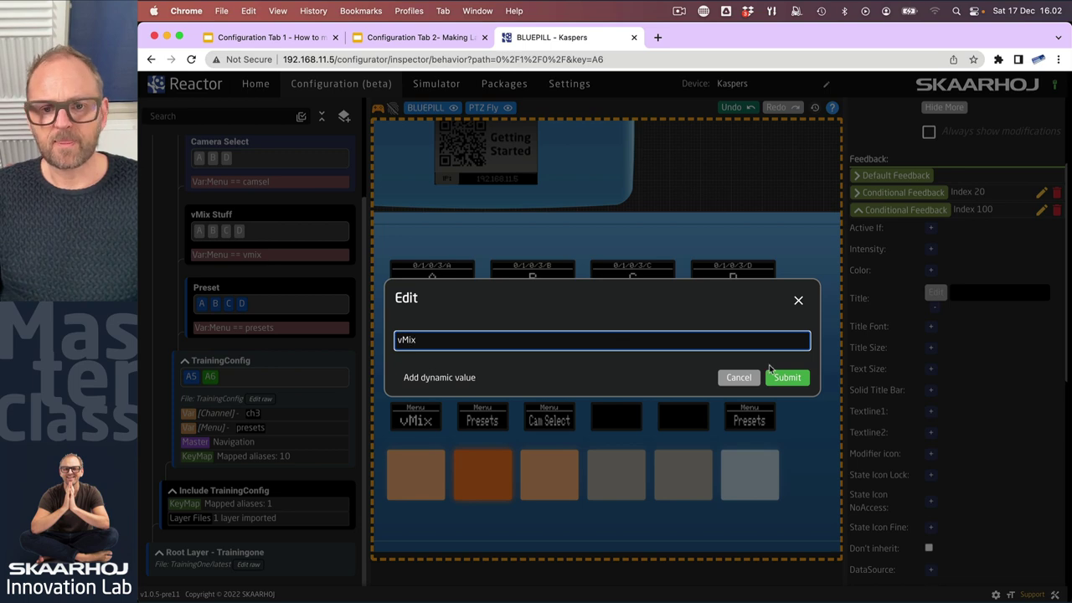
click(788, 379)
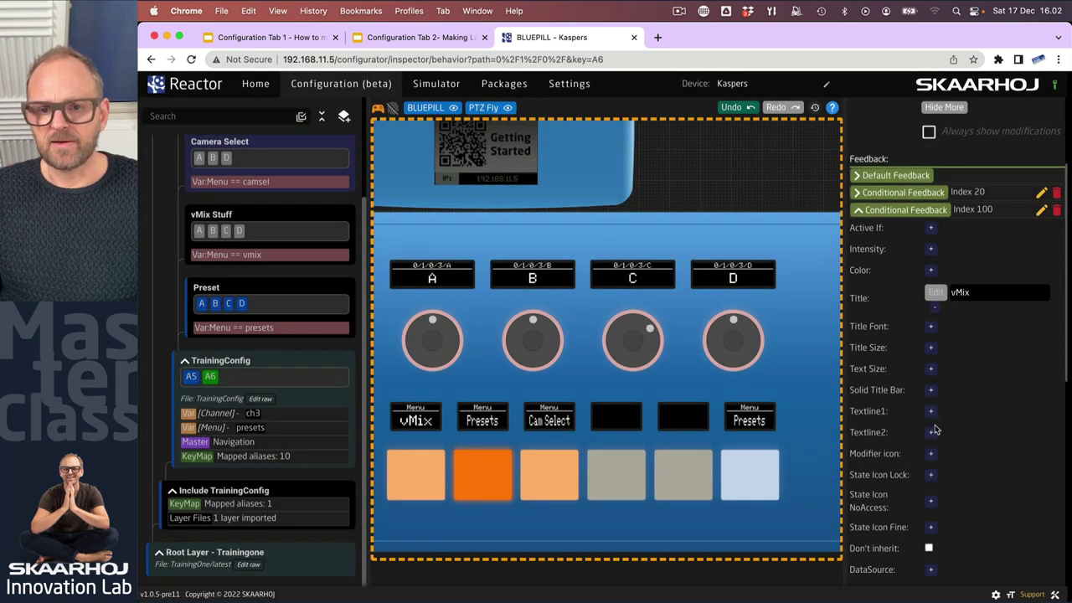
Add Textline1 with the text Presets and Textline2 with the text Camera Select to the Index 100 conditional feedback.
click(931, 412)
click(937, 413)
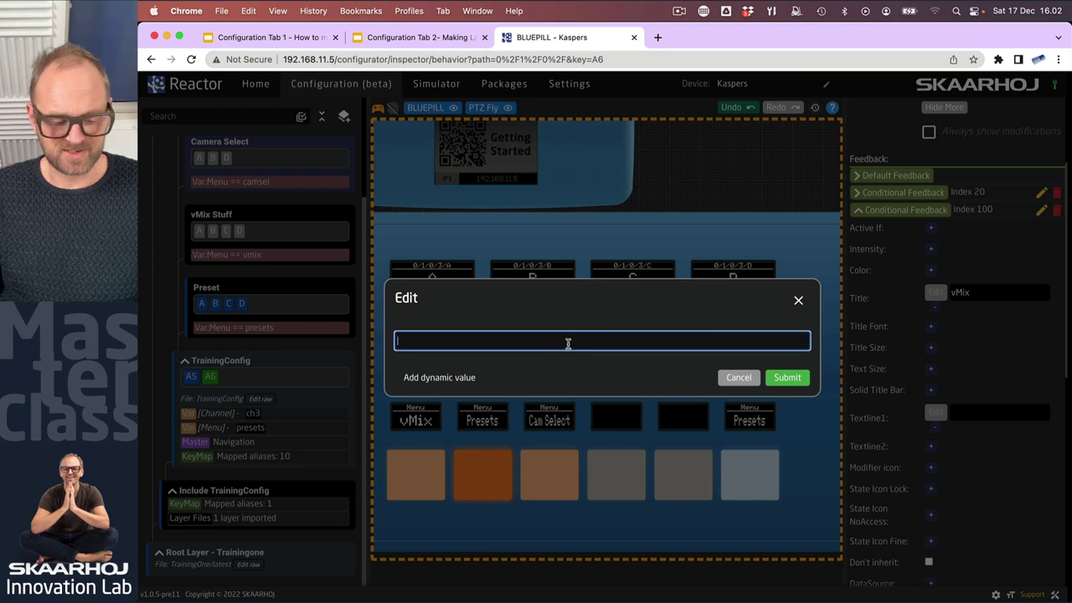
text(Presets)
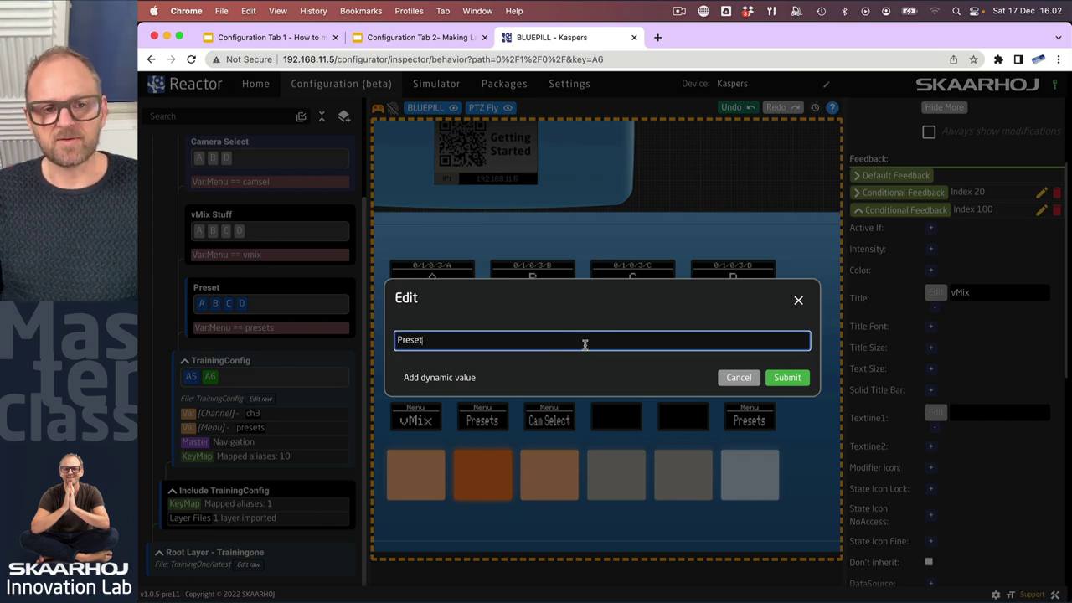
click(788, 377)
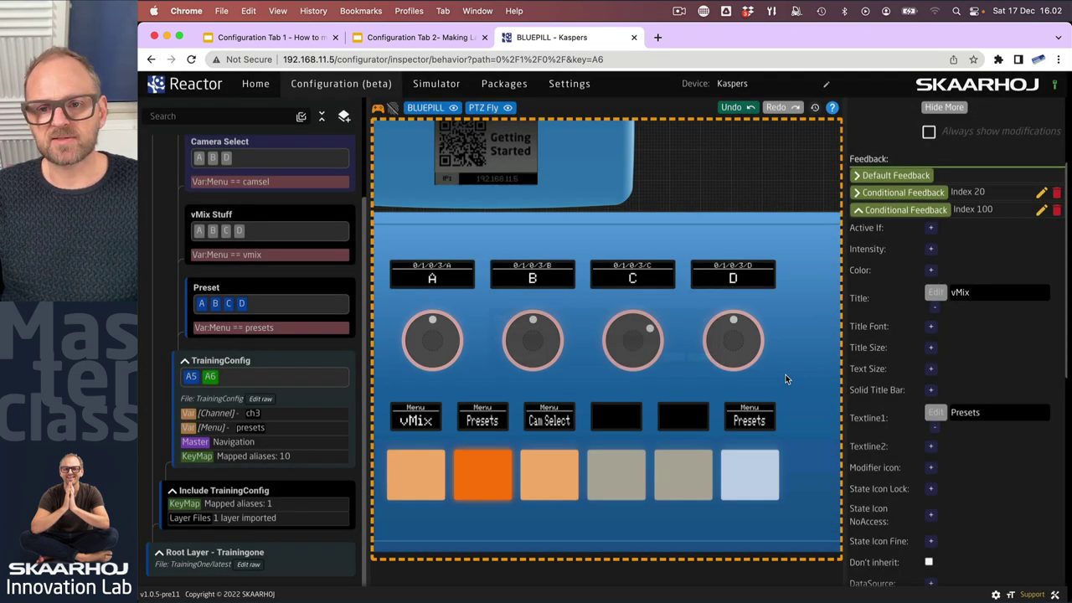
click(931, 446)
click(936, 447)
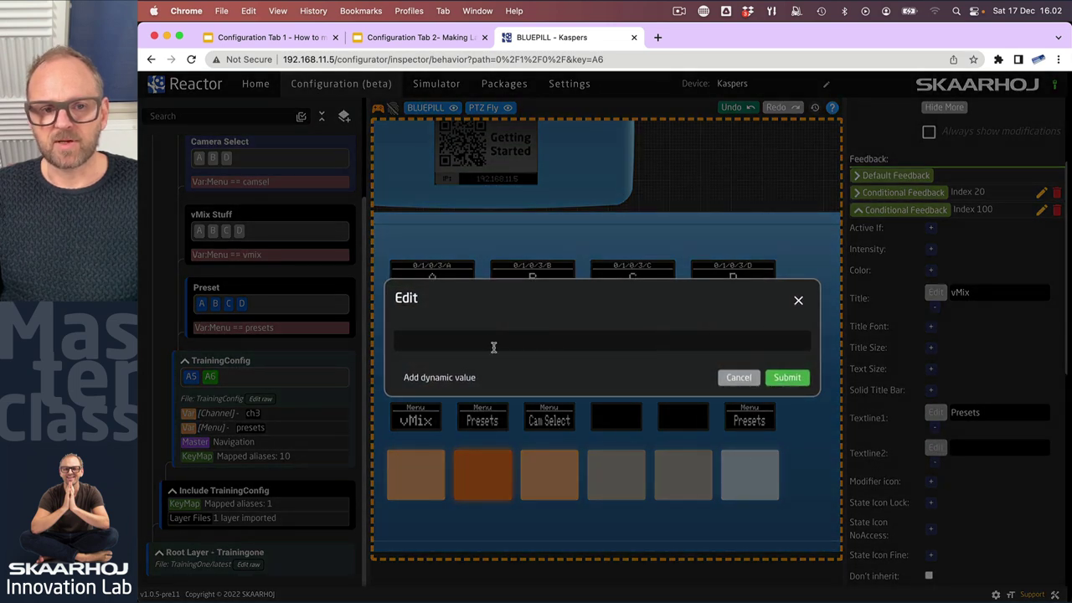
click(473, 339)
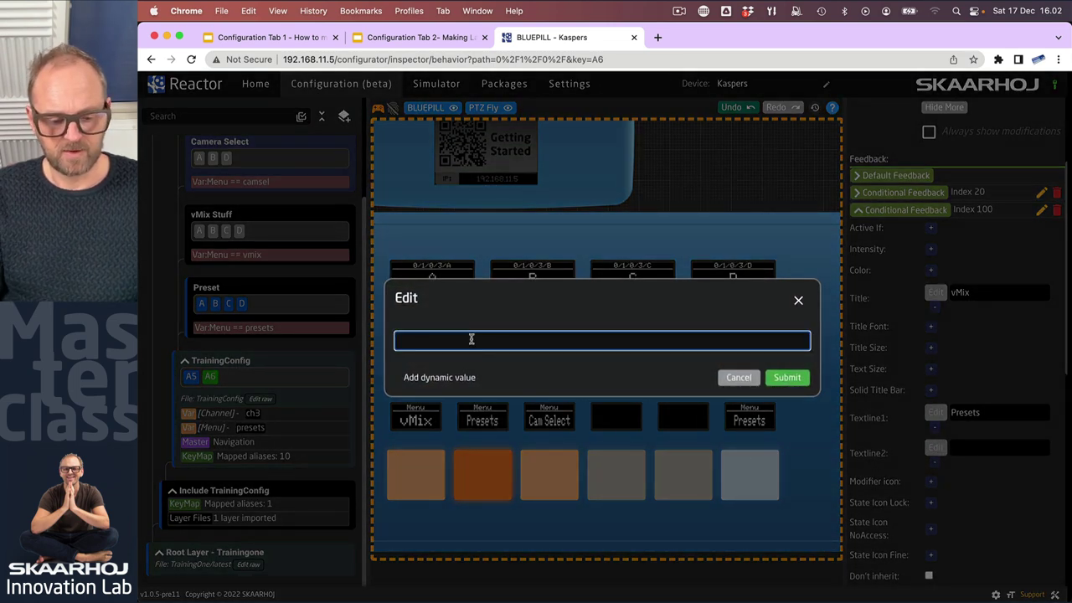
text(Camera Select)
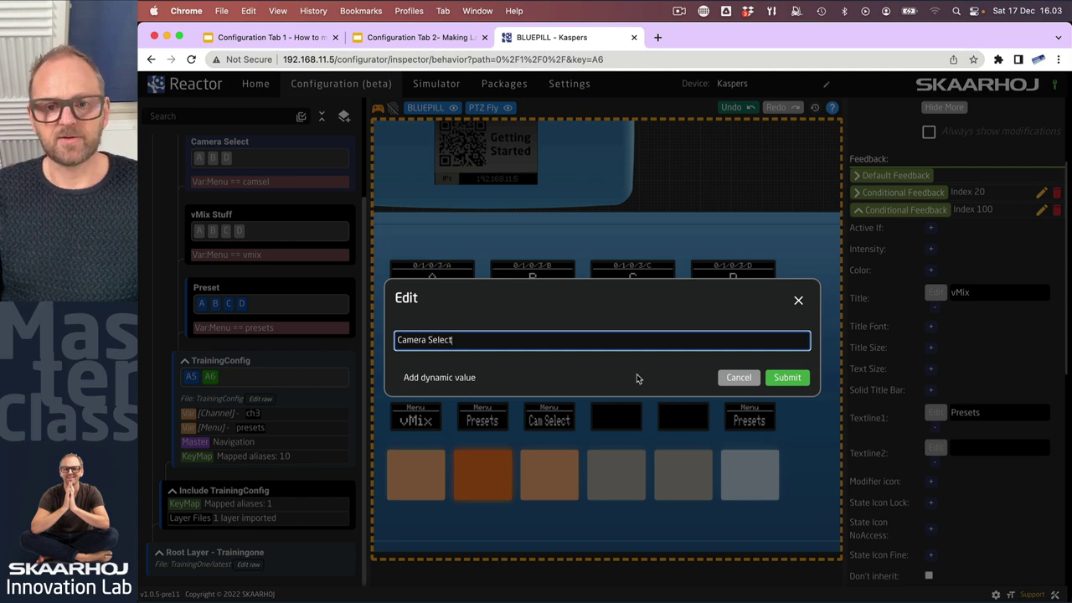
click(791, 379)
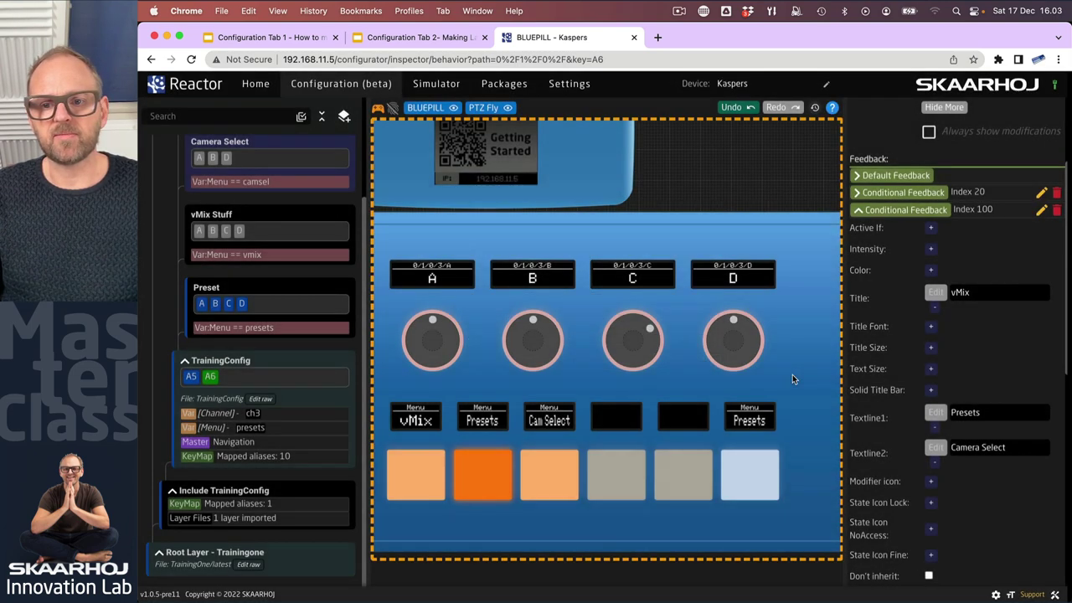
Try to build the Index 100 feedback's Active If condition as Var:Menu is equal to vmix in the condition editor.
click(931, 230)
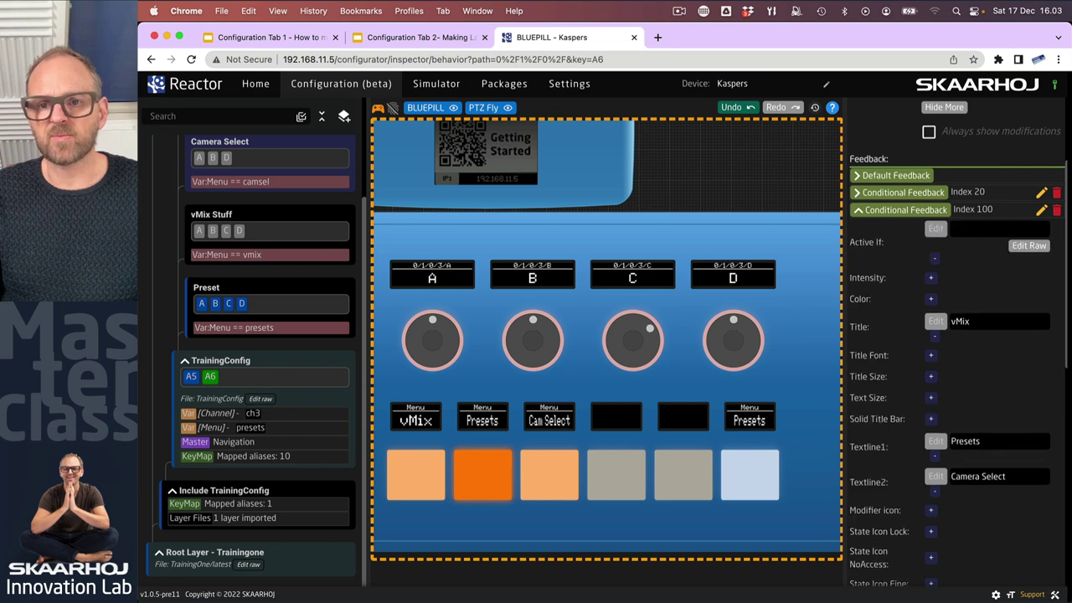
click(935, 228)
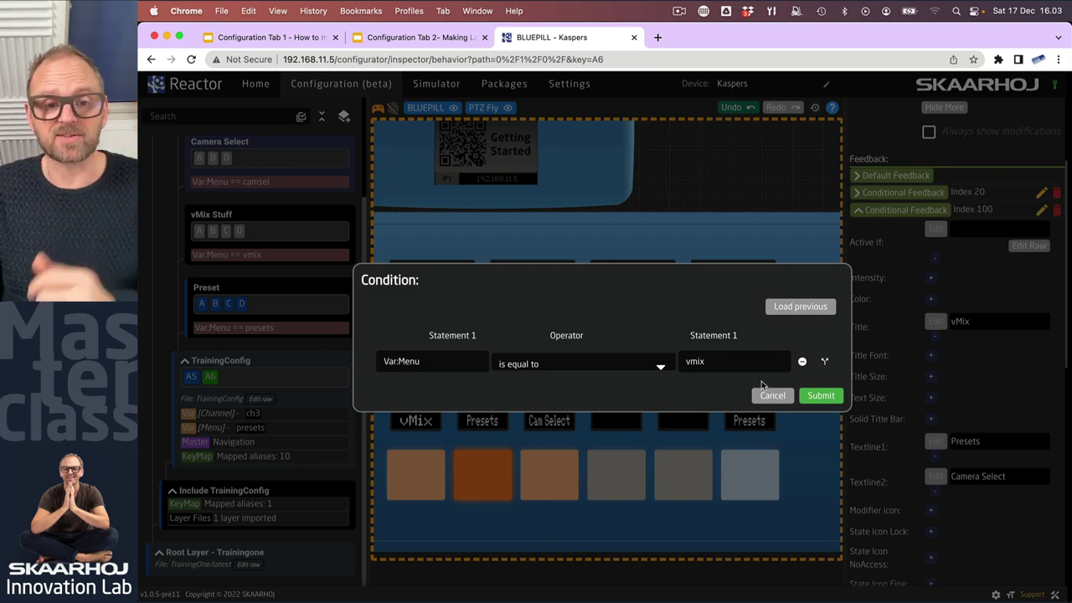
click(428, 358)
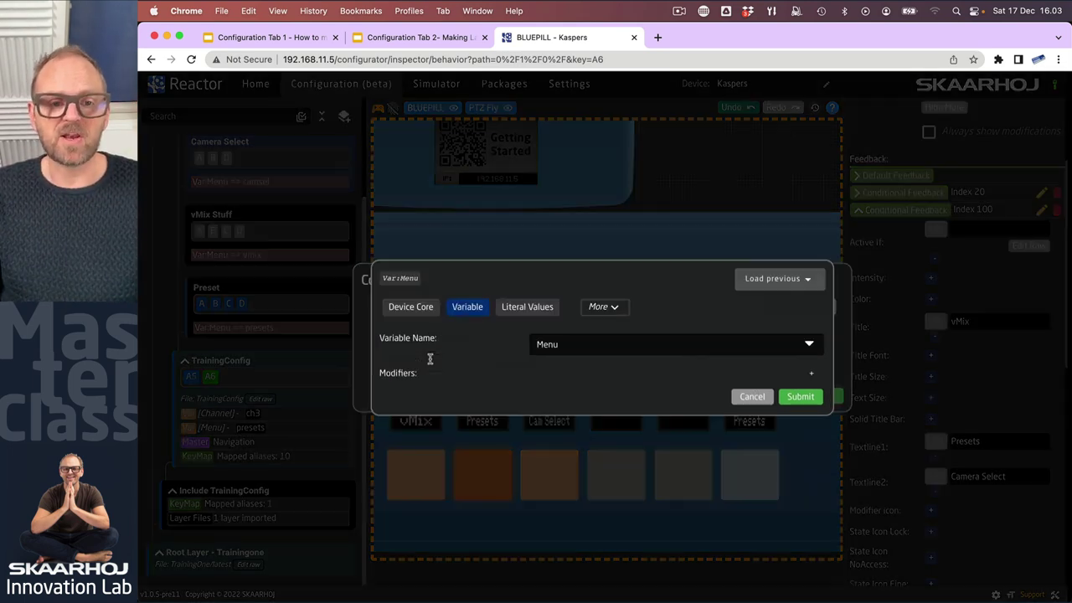
click(597, 347)
click(559, 376)
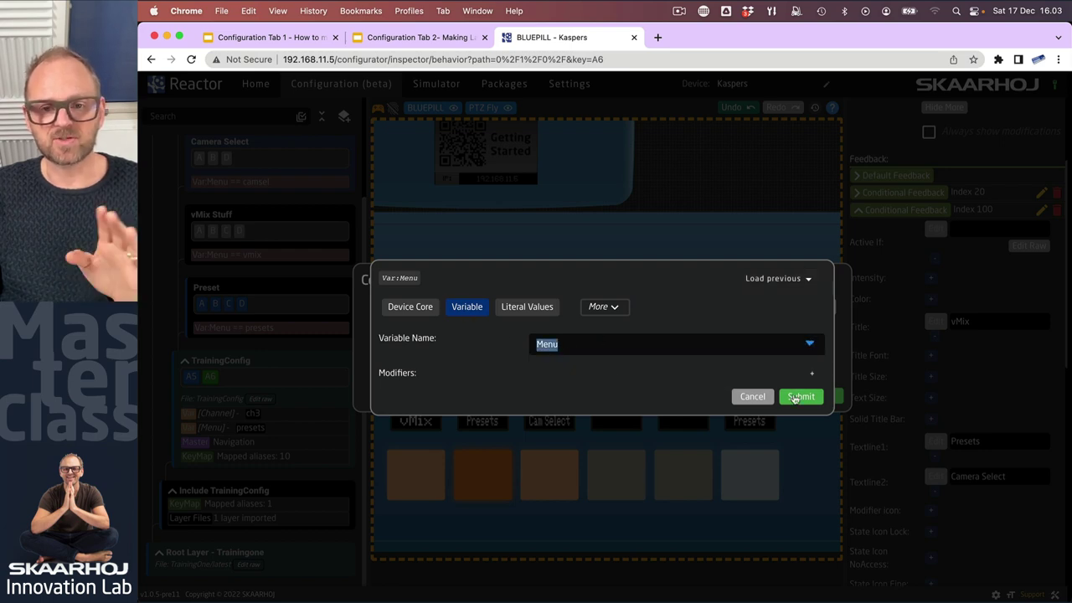
click(801, 396)
click(637, 367)
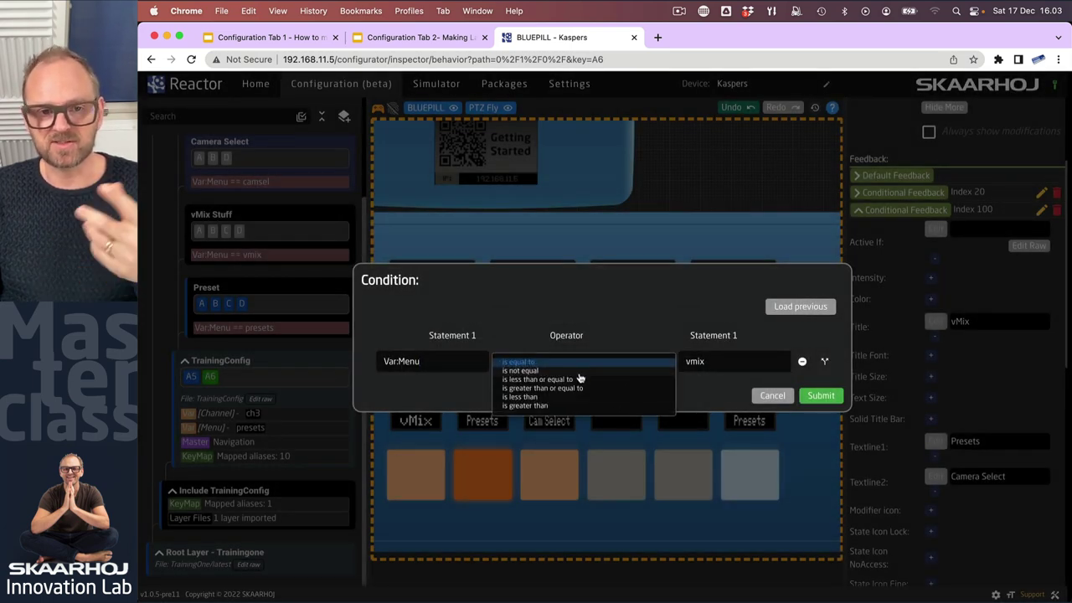
click(611, 306)
click(712, 364)
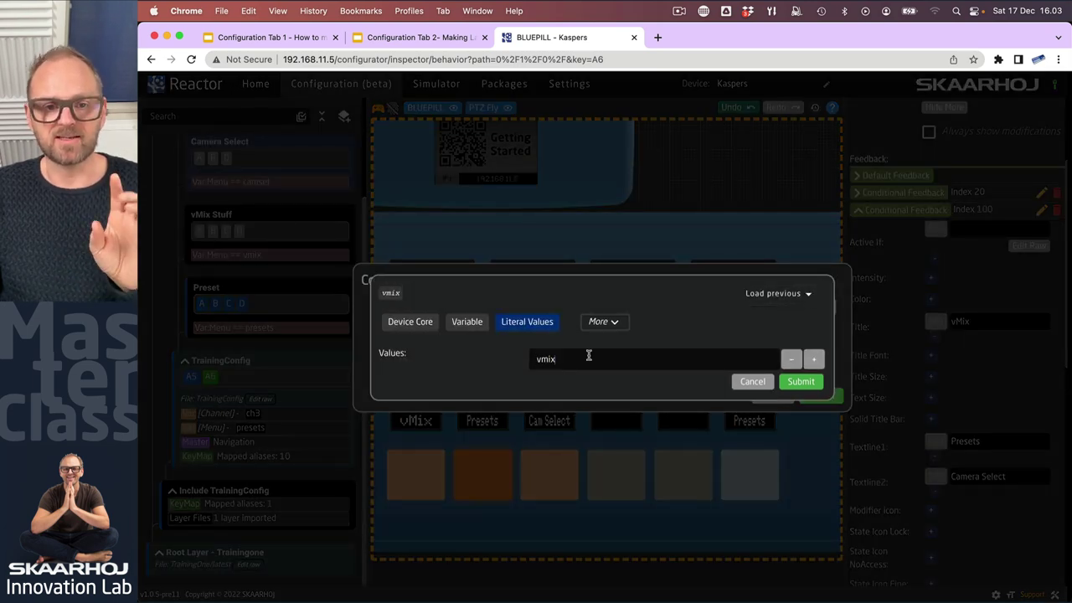
click(797, 384)
click(827, 400)
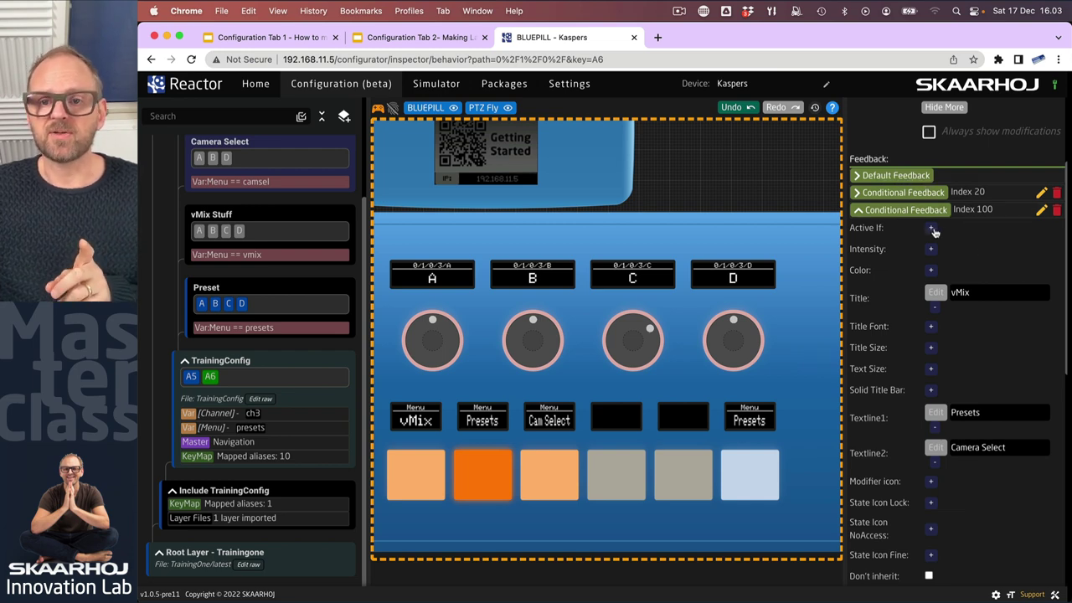
Add Active If to the Index 100 feedback again and enter the raw condition Var:Menu == vmix.
click(929, 232)
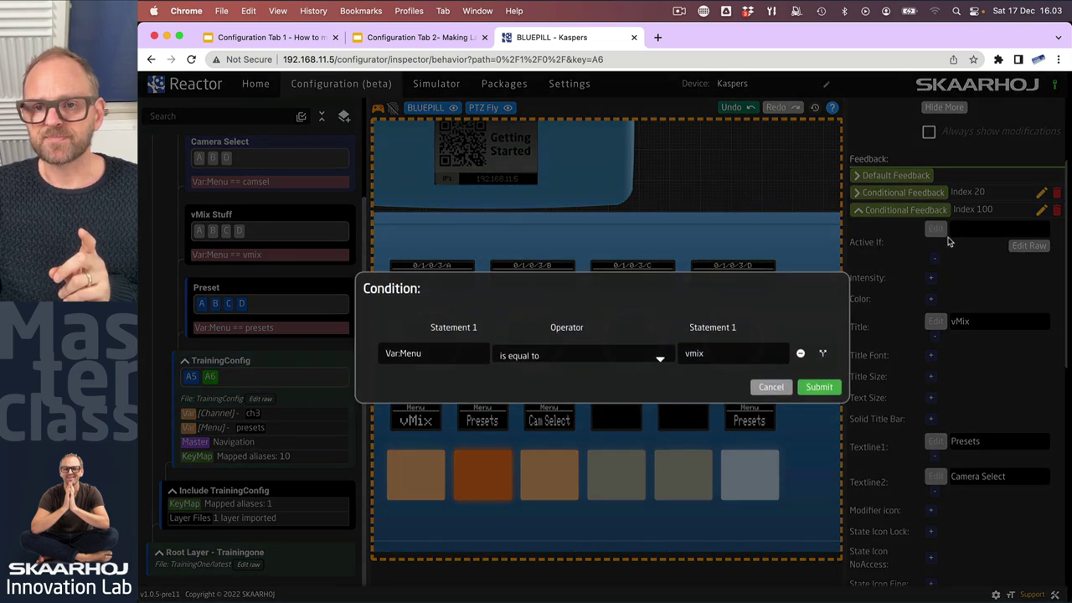
click(934, 230)
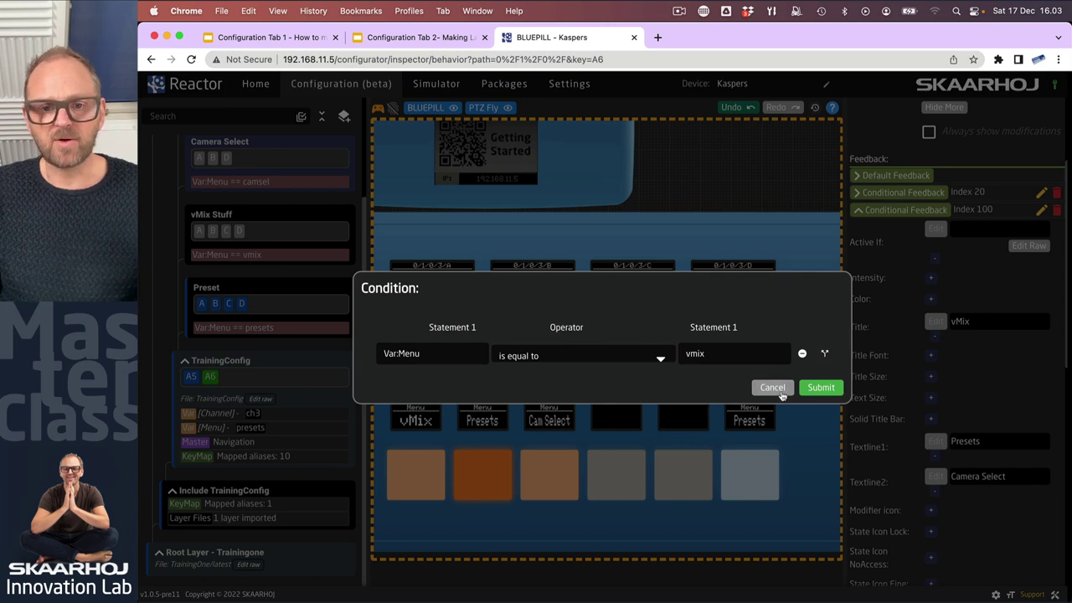
click(779, 389)
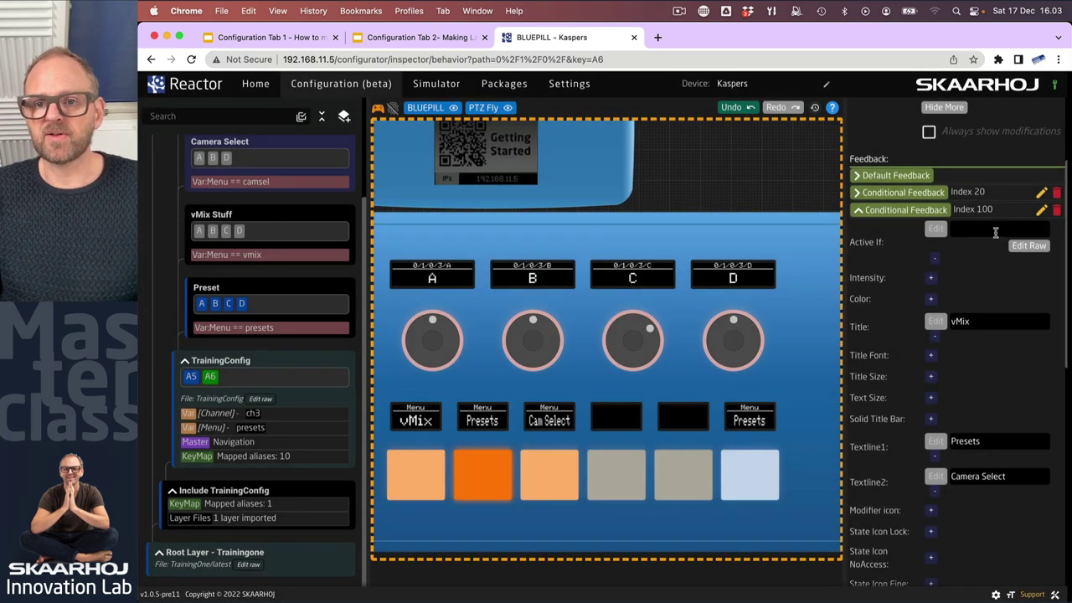
click(1035, 246)
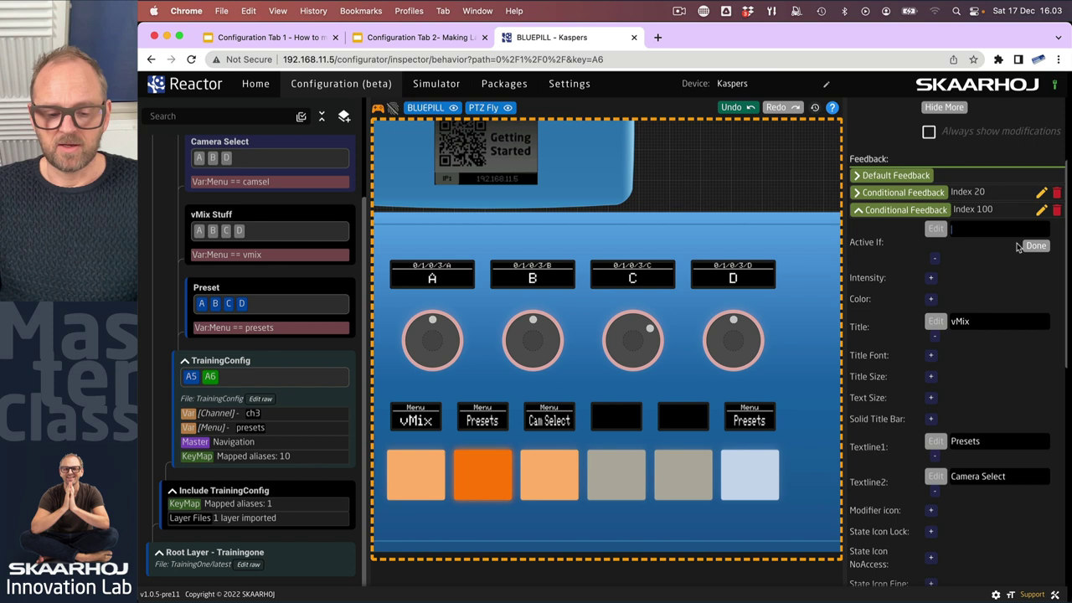
text(Var:Menu == vmix)
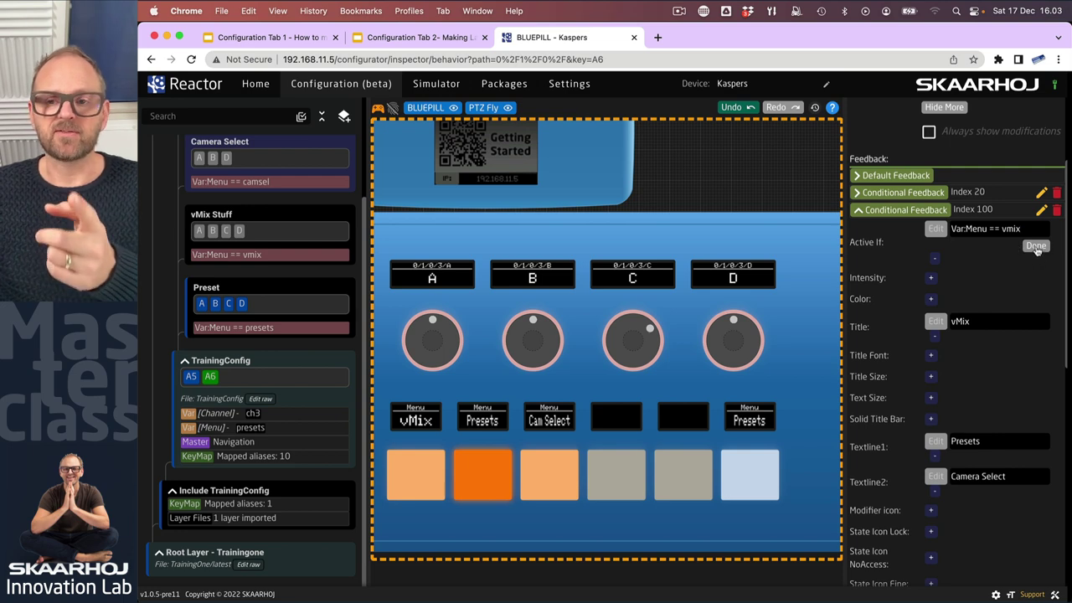
click(1037, 247)
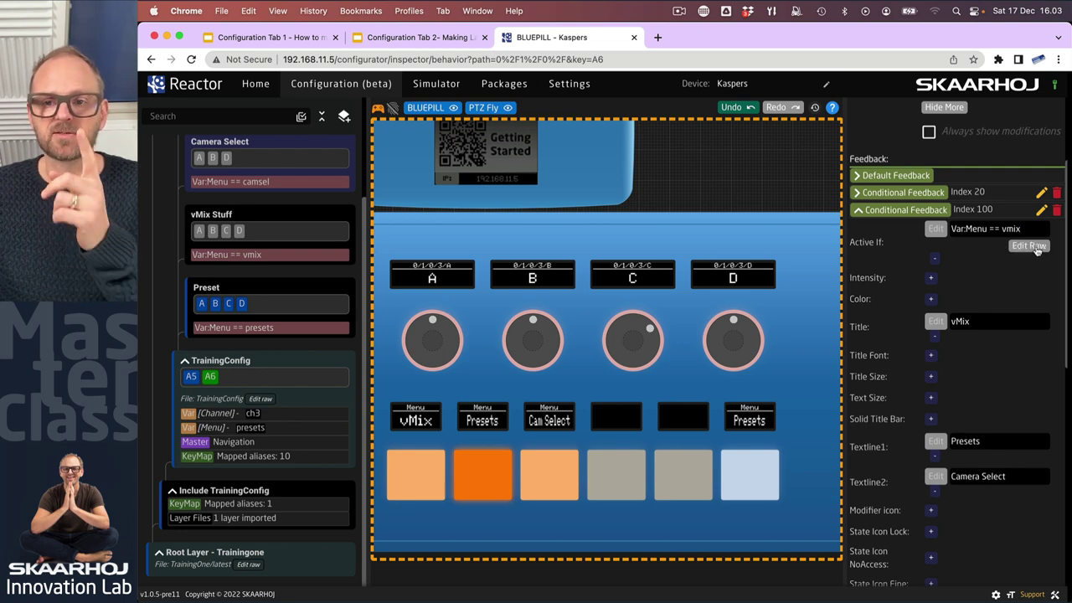
Examine the raw Active If condition of A6's top event handler and return to the Index 100 feedback.
scroll(970, 374, down, 10)
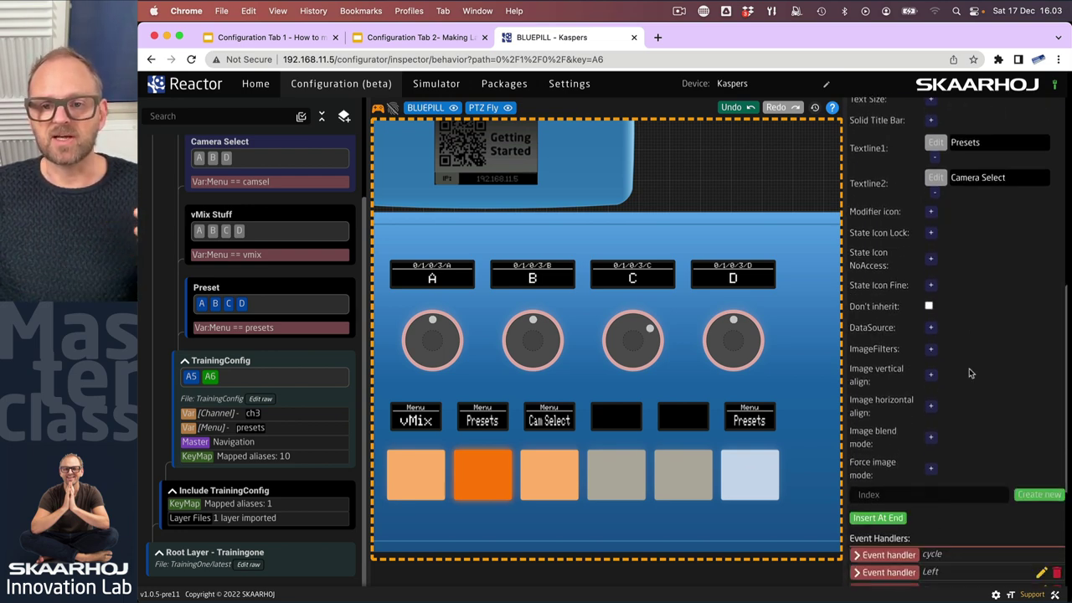
click(860, 382)
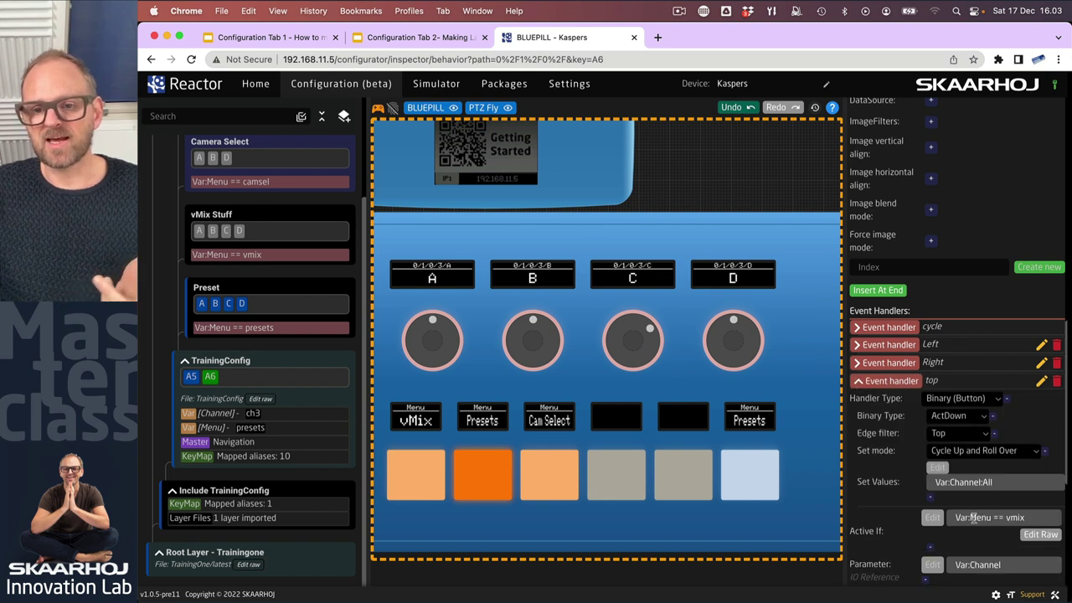
click(1039, 535)
drag(1036, 517, 950, 518)
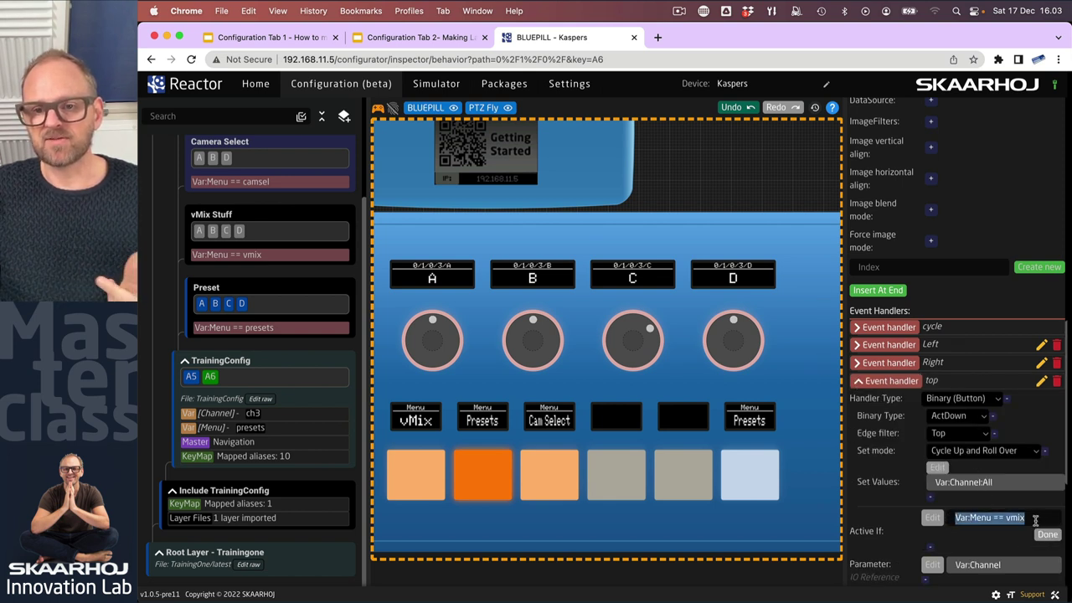
scroll(987, 237, up, 10)
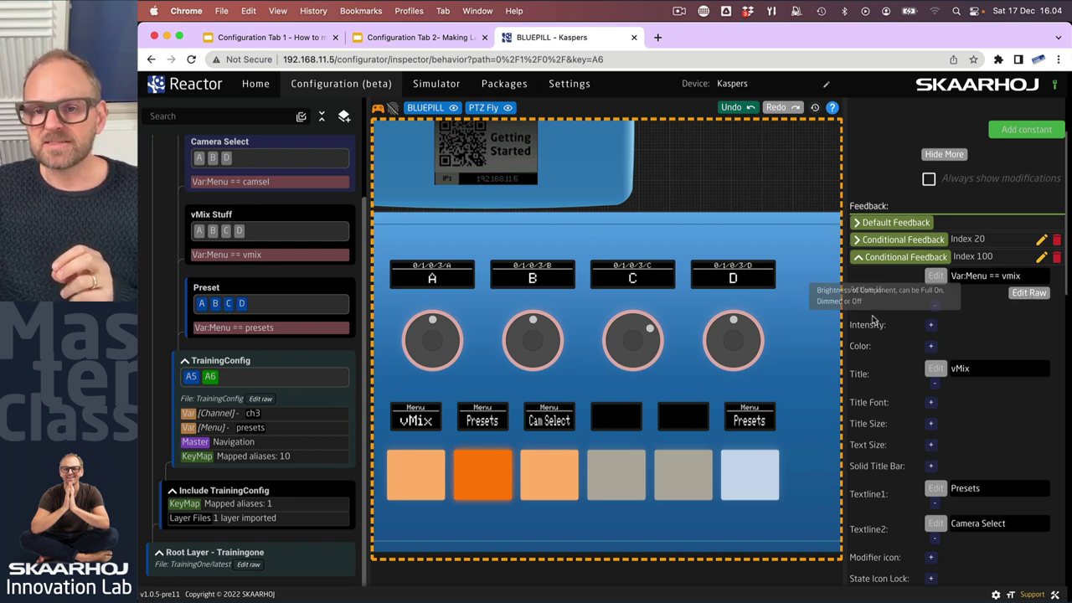
Cycle the menus with A6 on the simulated panel to the vMix menu to test the Index 100 feedback.
click(757, 492)
click(757, 492)
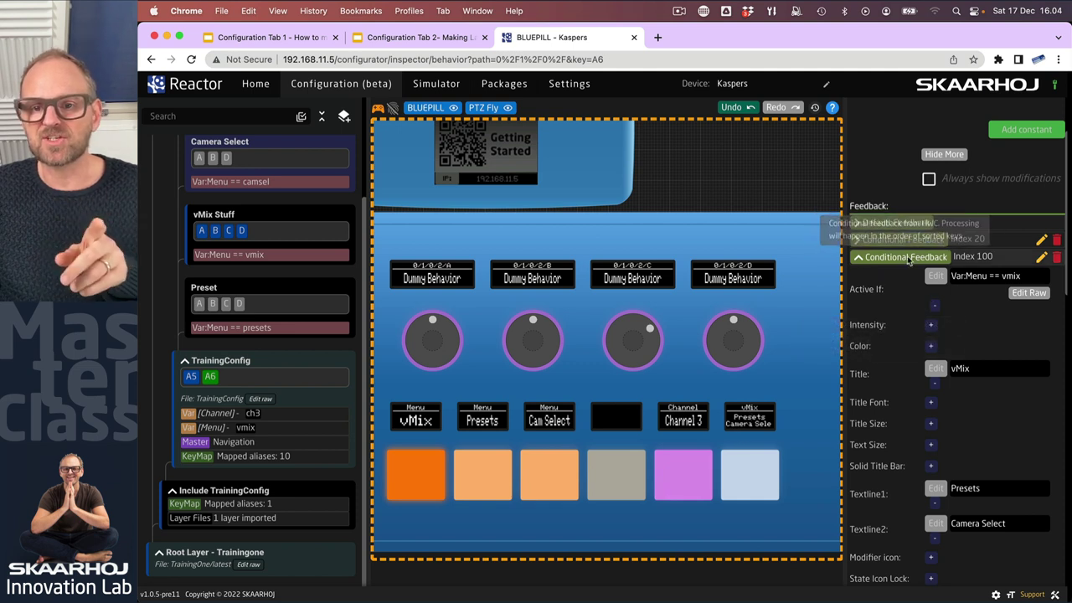
Set the title of the Index 100 conditional feedback to "> vMix".
scroll(991, 332, down, 3)
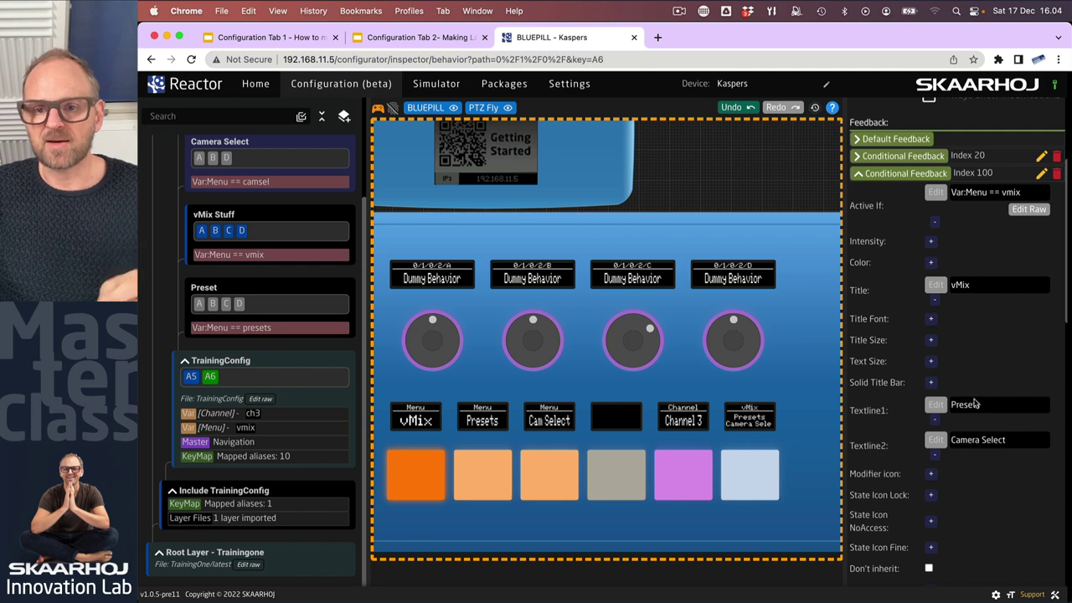
click(936, 285)
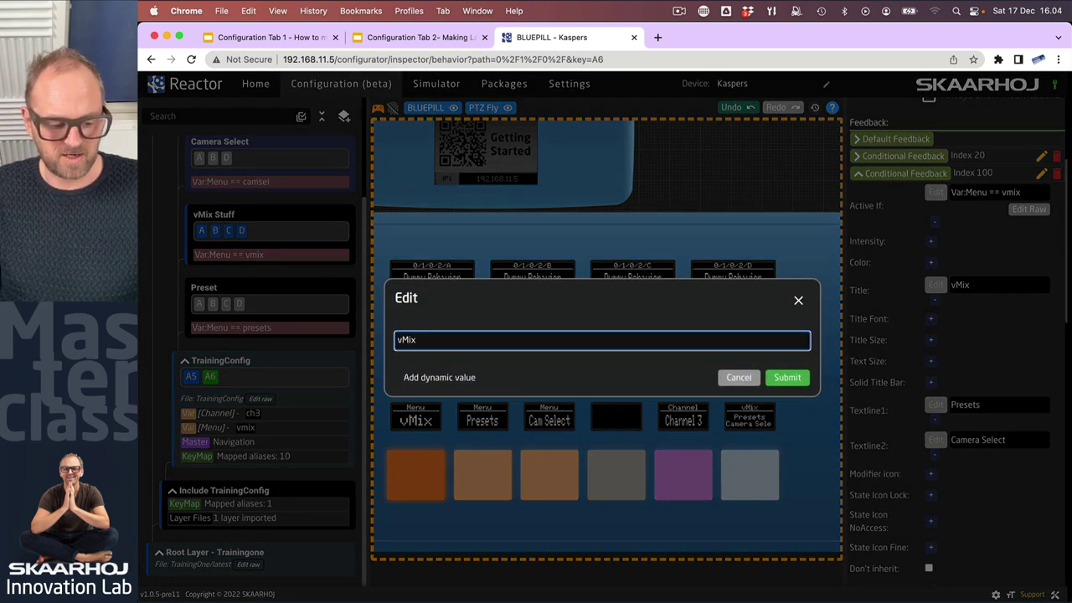
text(<)
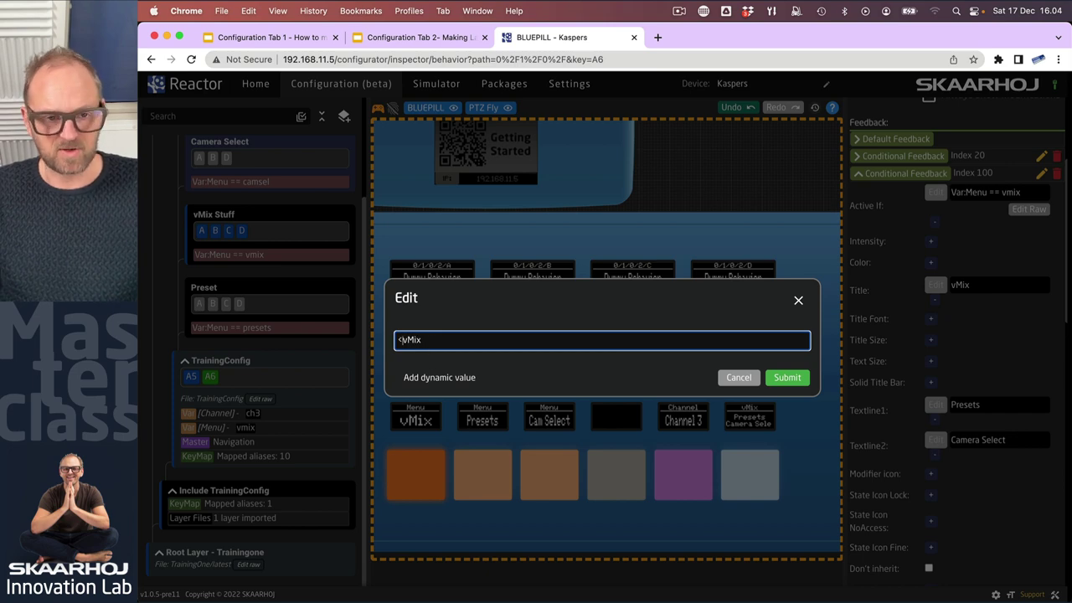
key(BackSpace)
text(>)
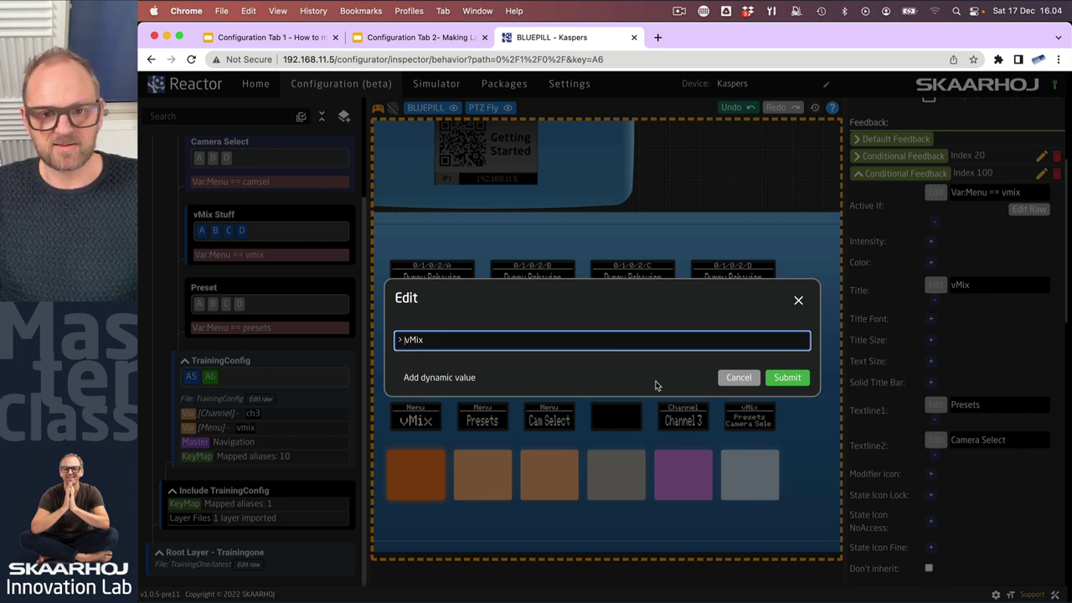
click(781, 381)
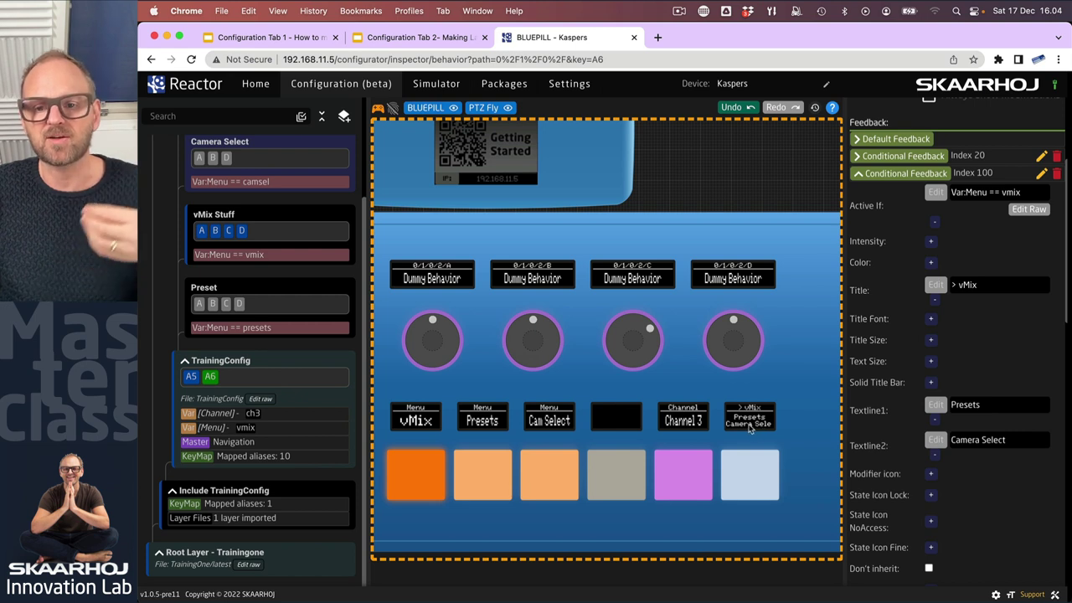
Create two more conditional feedbacks for A6 with the indexes 101 and 102.
click(866, 173)
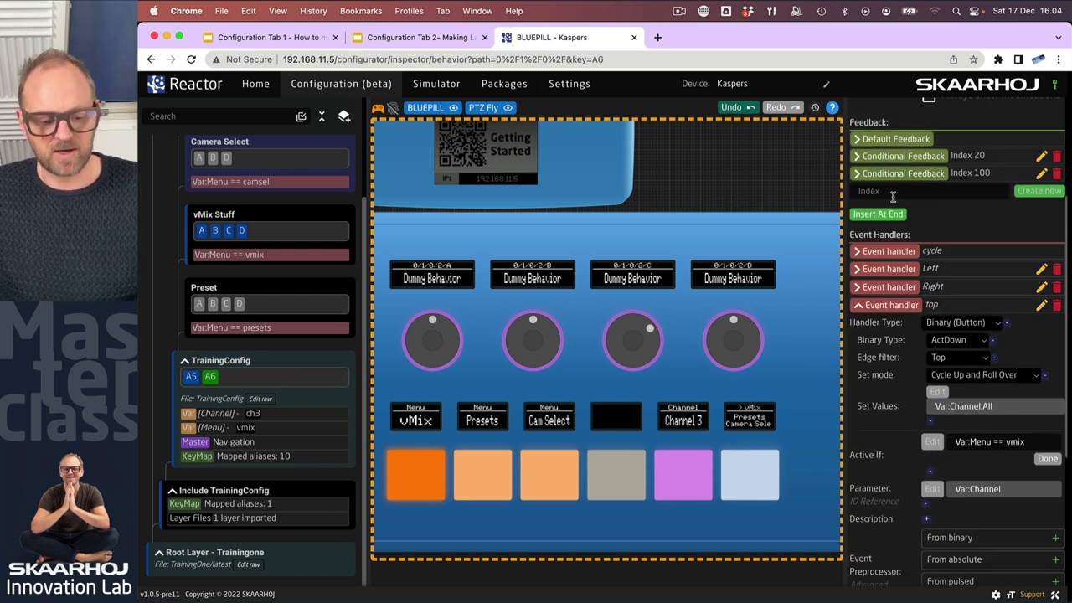
text(101)
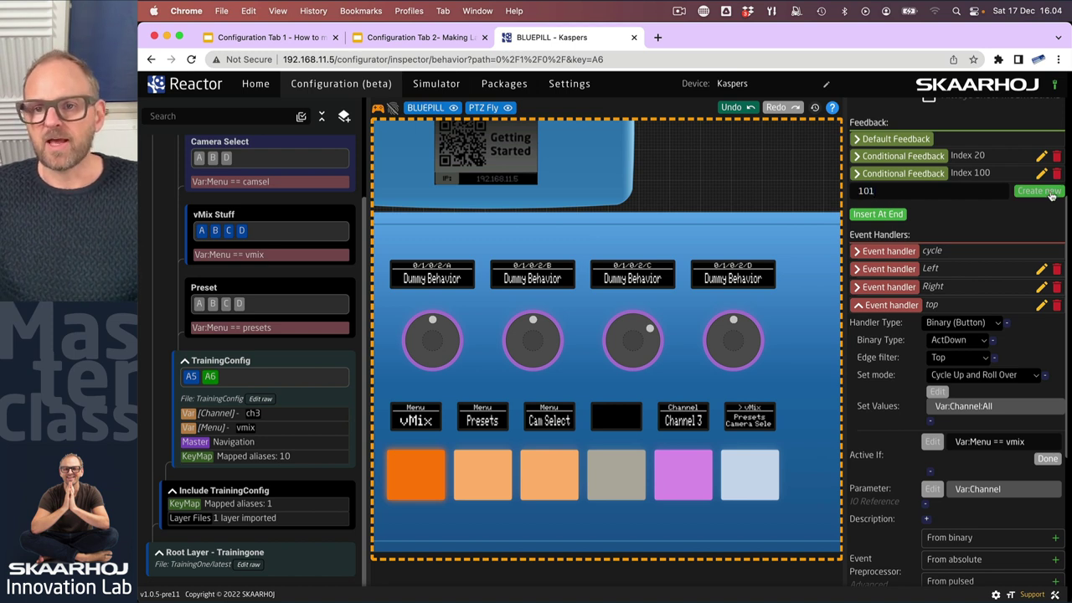
click(1050, 192)
click(884, 210)
text(10)
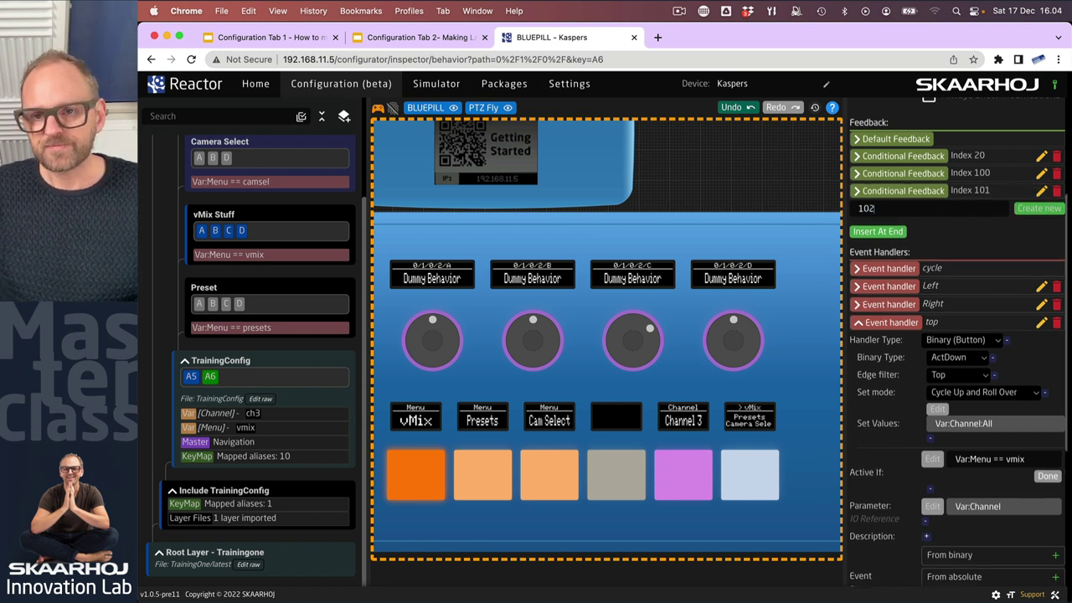
text(2)
click(1039, 208)
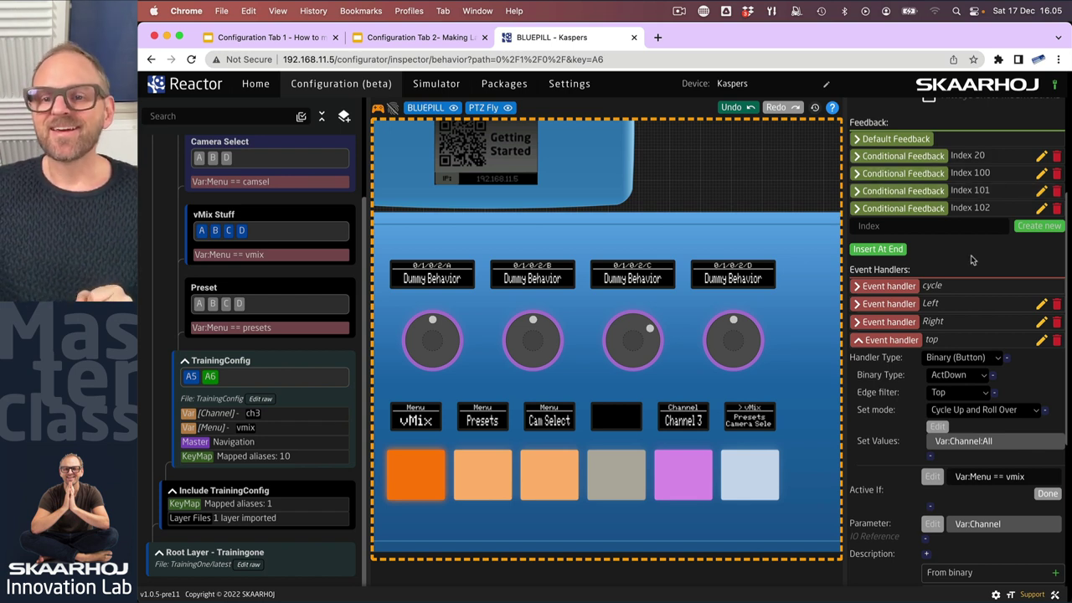
Review the Index 100 feedback, then show the A6 behavior's JSON and format it.
scroll(864, 226, down, 1)
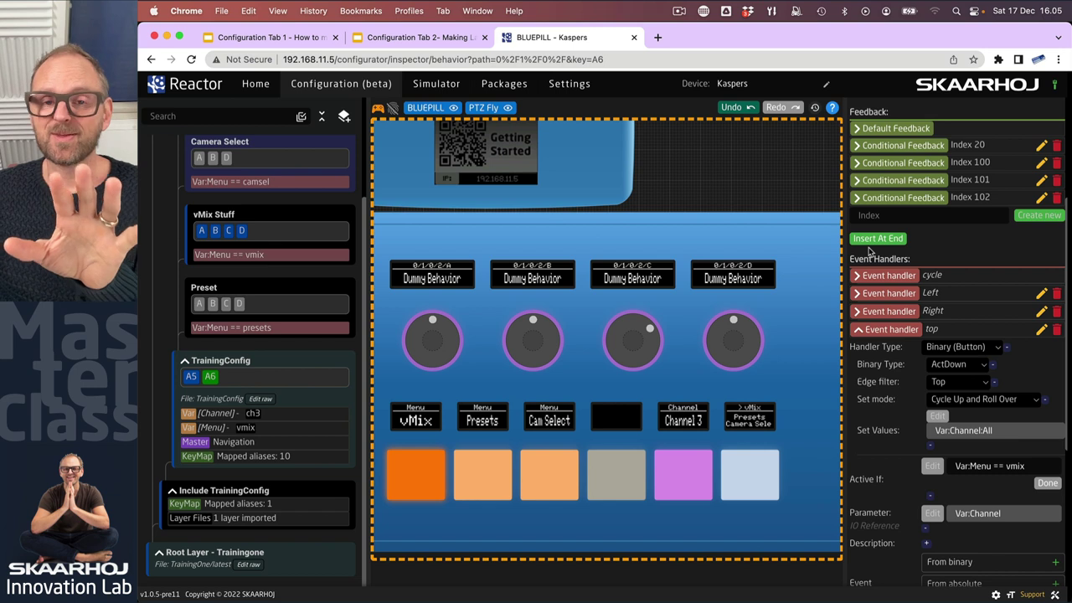
click(896, 163)
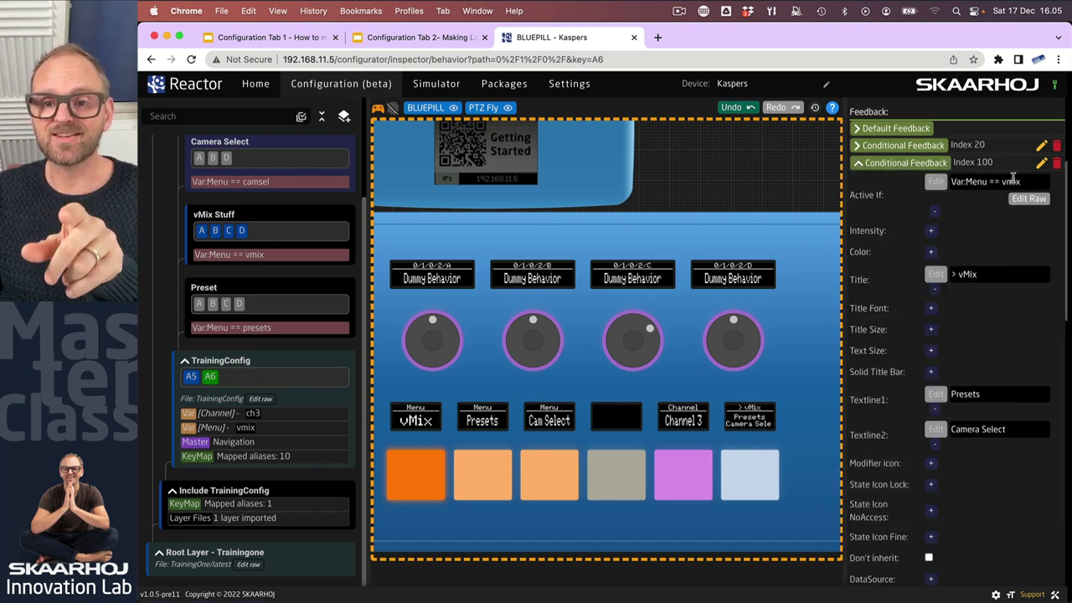
click(858, 163)
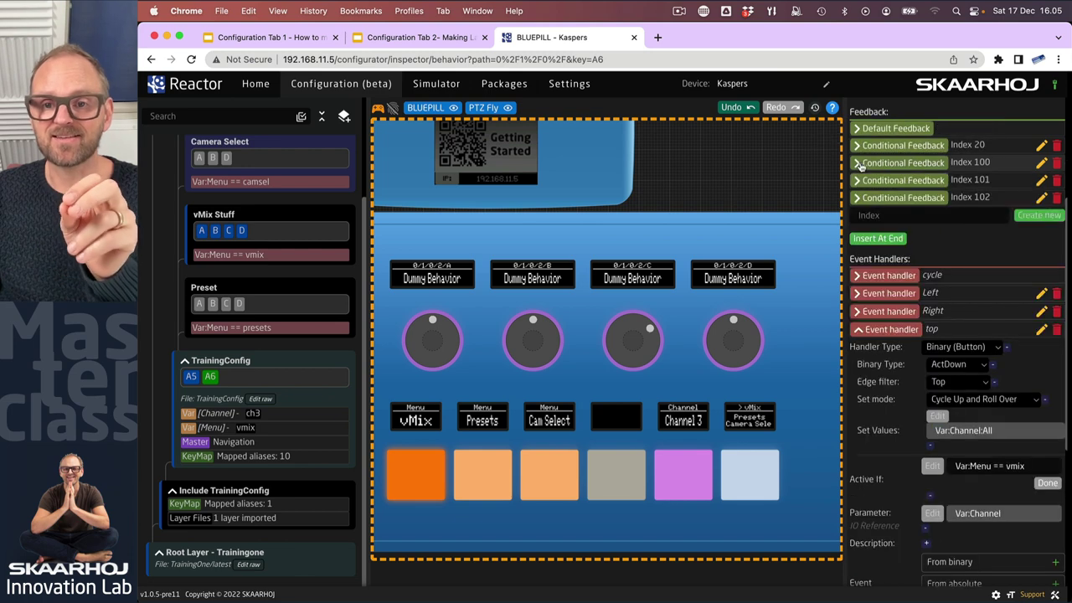
scroll(915, 446, down, 10)
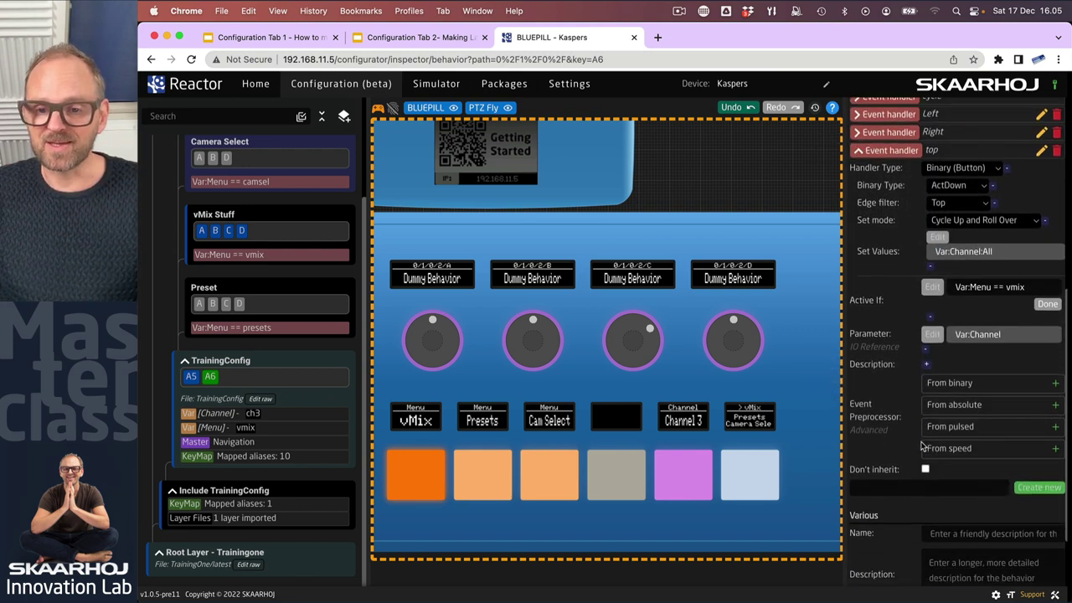
scroll(915, 446, down, 1)
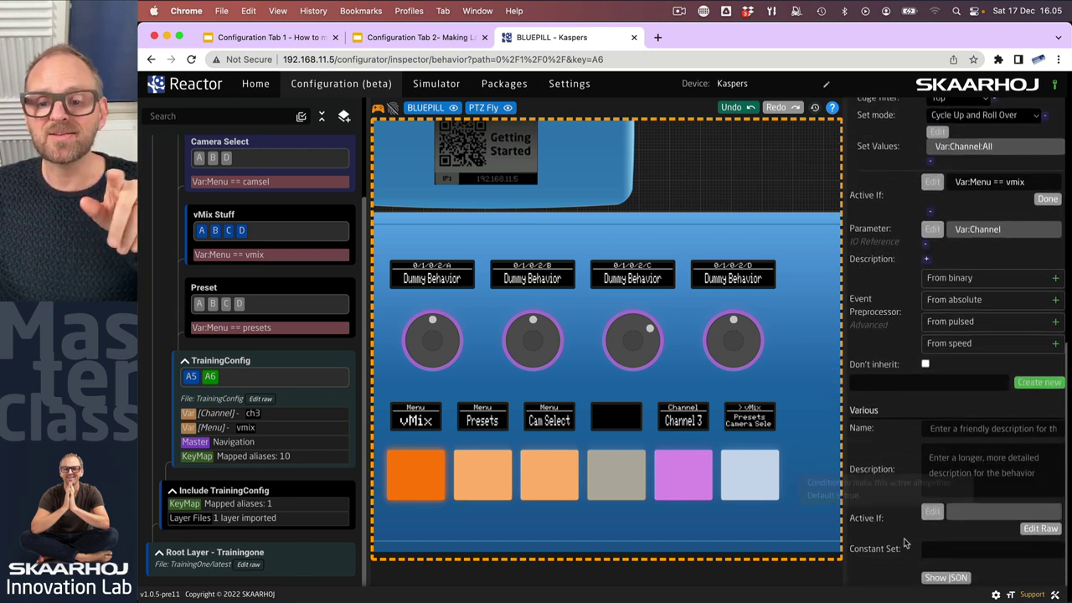
click(947, 578)
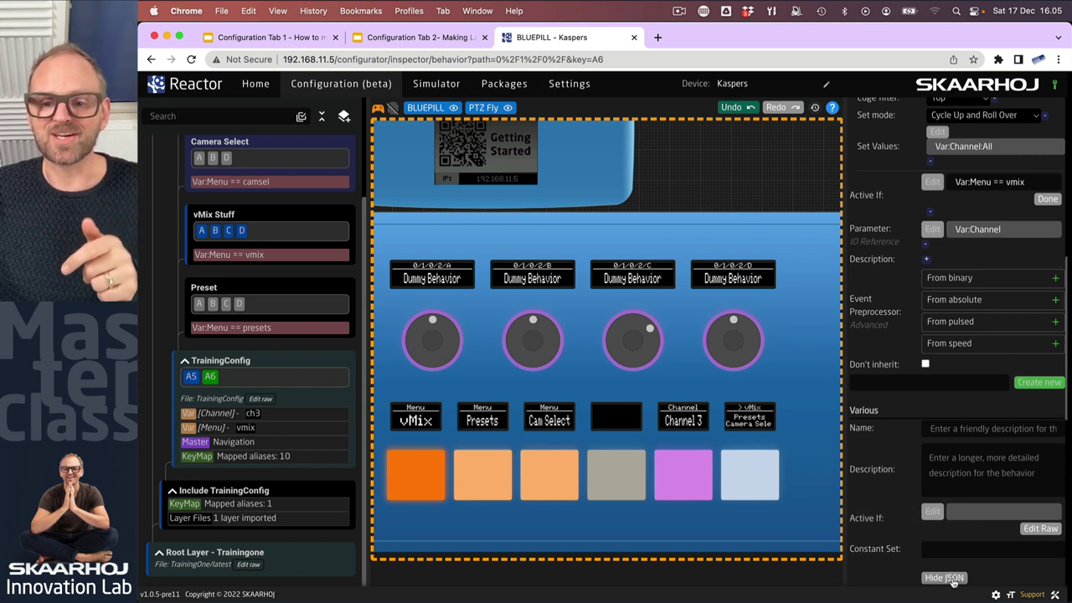
scroll(929, 456, down, 5)
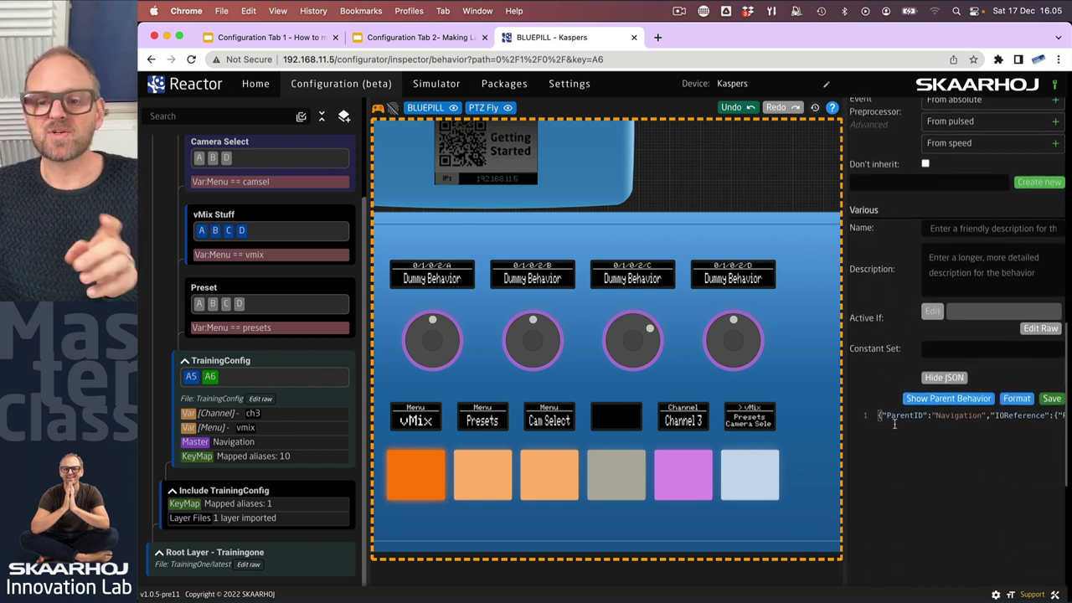
click(1017, 400)
Widen the inspector and examine the event handlers and conditional feedback entries 100, 101 and 102 in A6's JSON.
scroll(950, 440, down, 3)
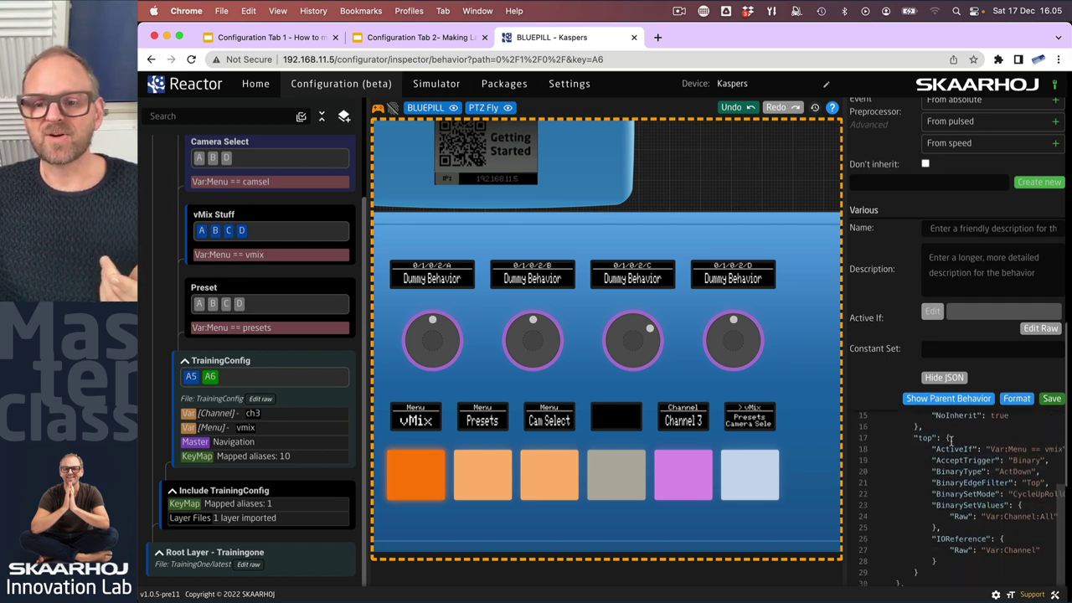
scroll(950, 440, up, 3)
drag(845, 385, 709, 385)
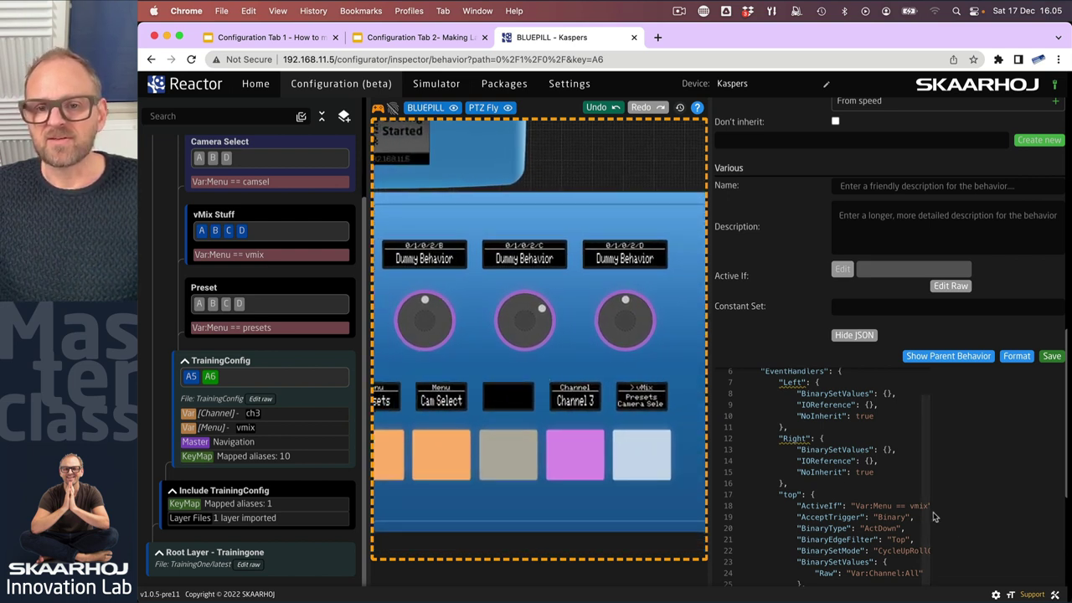
scroll(876, 479, up, 3)
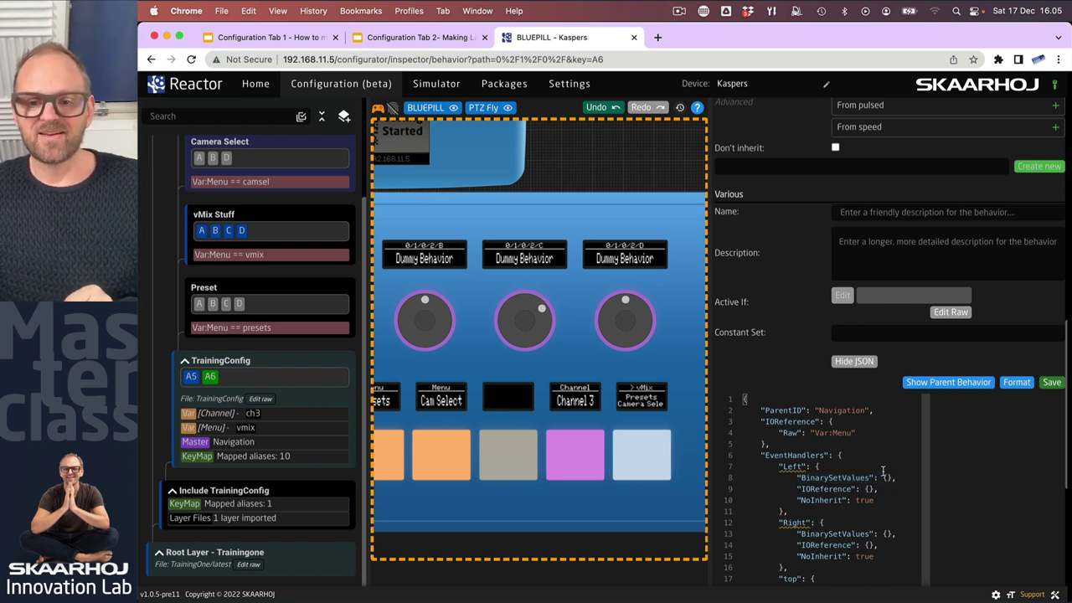
scroll(881, 474, down, 3)
scroll(884, 473, down, 4)
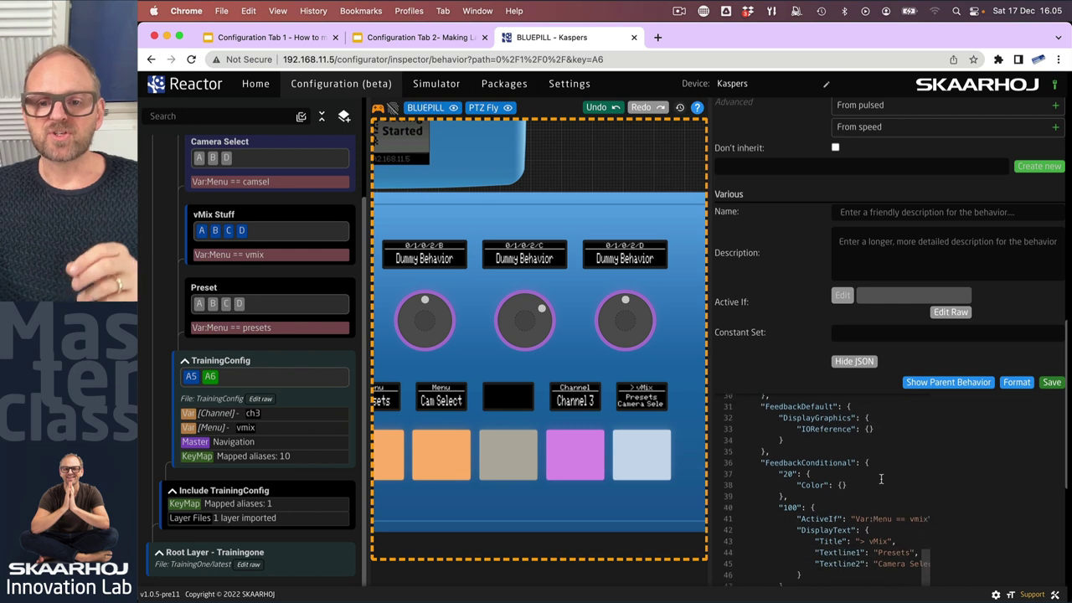
scroll(882, 478, down, 1)
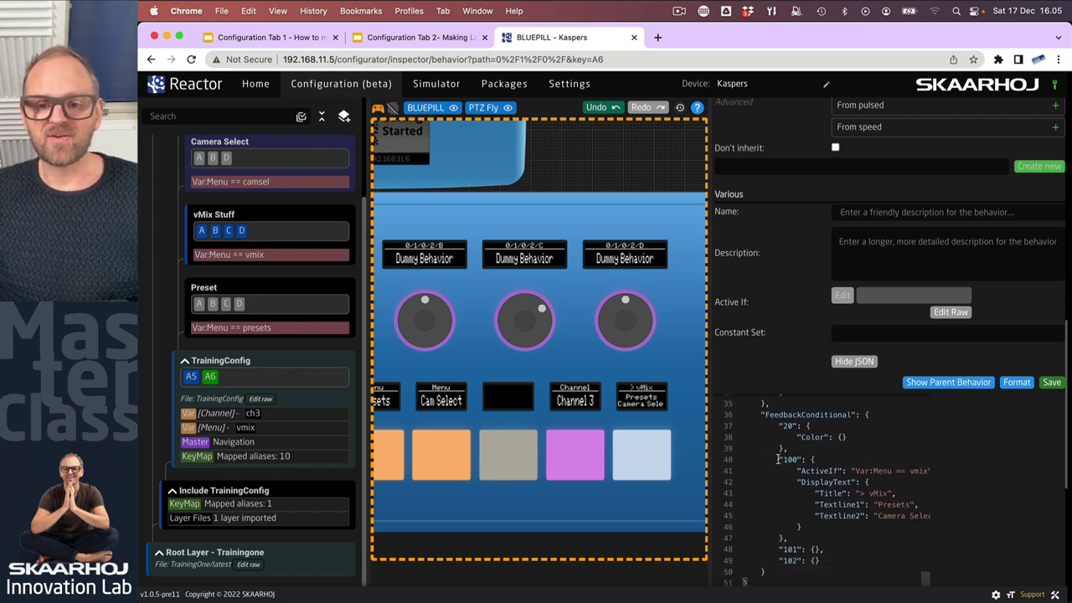
drag(778, 459, 795, 539)
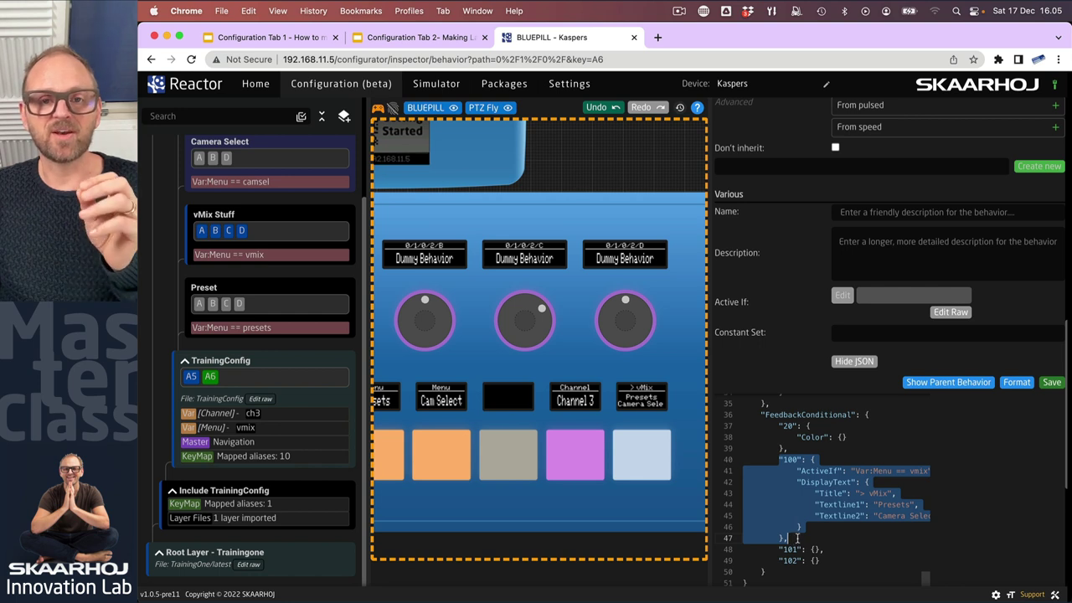
click(835, 518)
scroll(885, 483, right, 2)
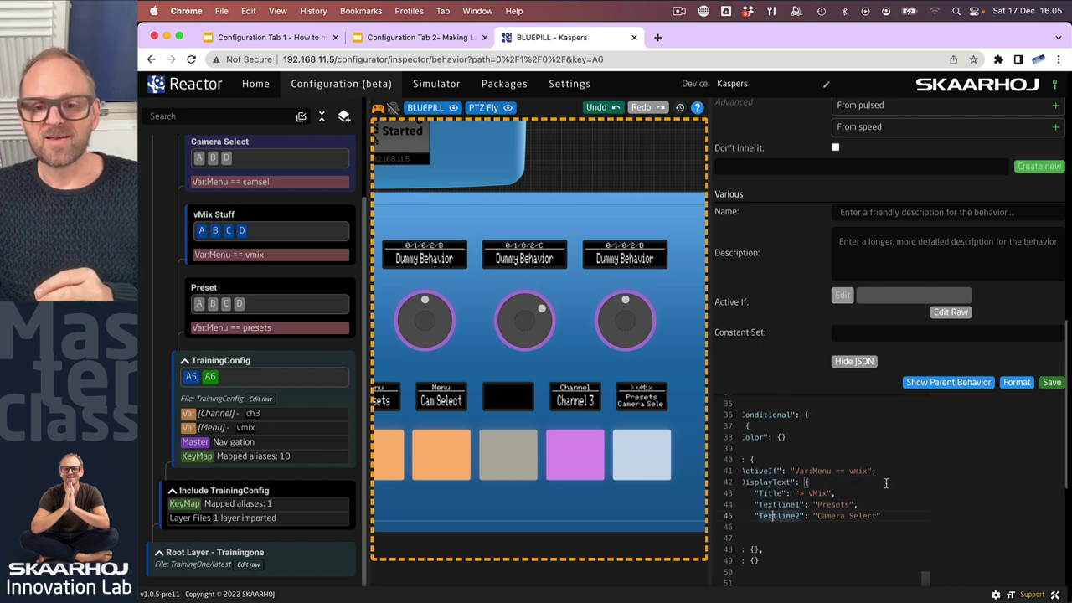
scroll(762, 476, left, 2)
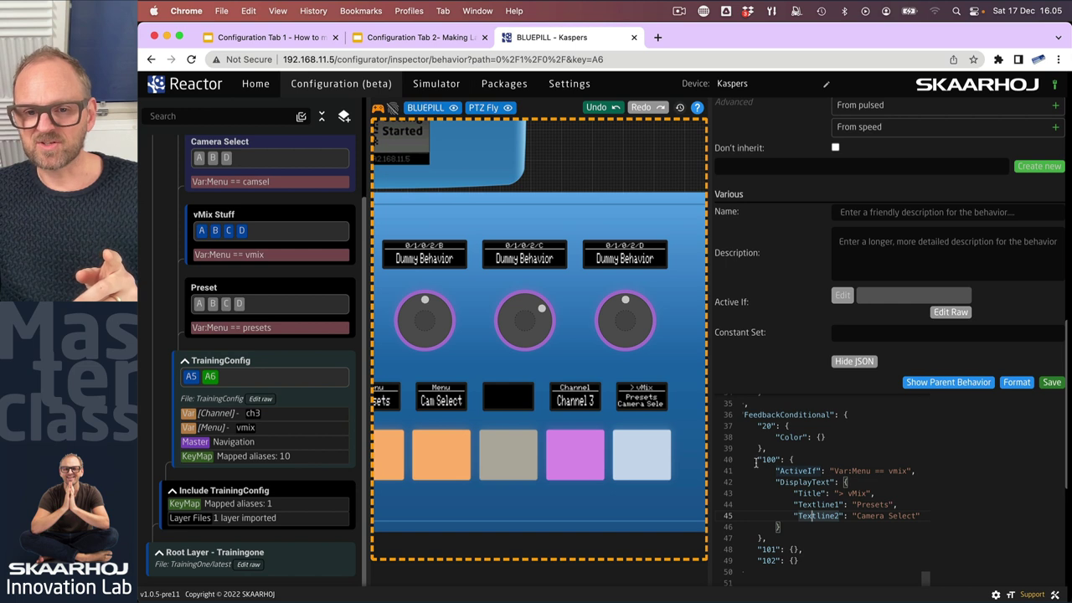
Copy the ActiveIf and DisplayText contents of feedback 100 into the empty 101 and 102 entries of the JSON.
drag(773, 470, 789, 526)
key(super+c)
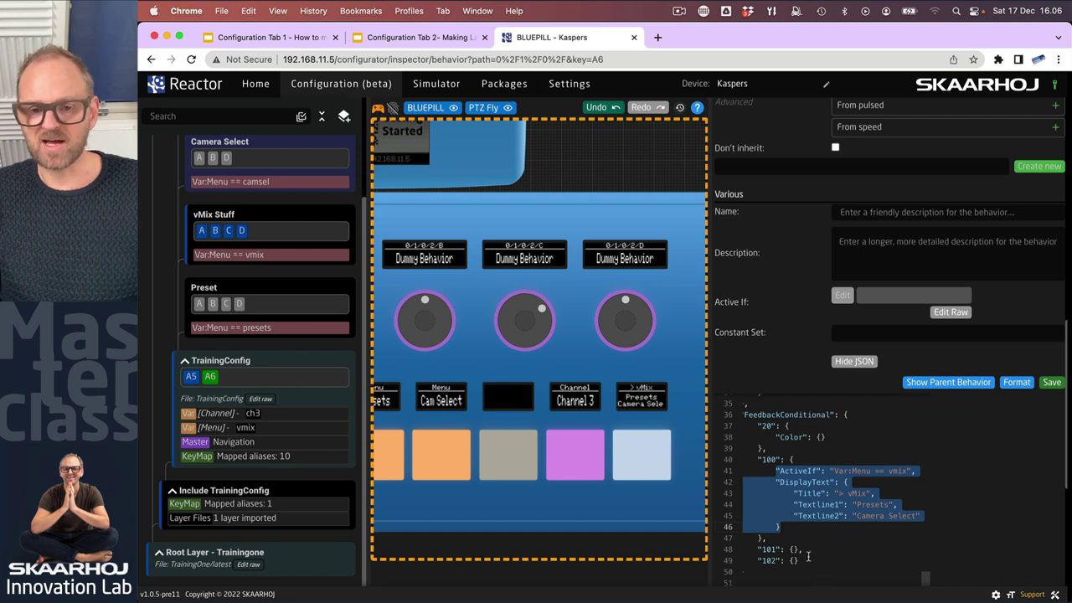
click(793, 550)
key(Return)
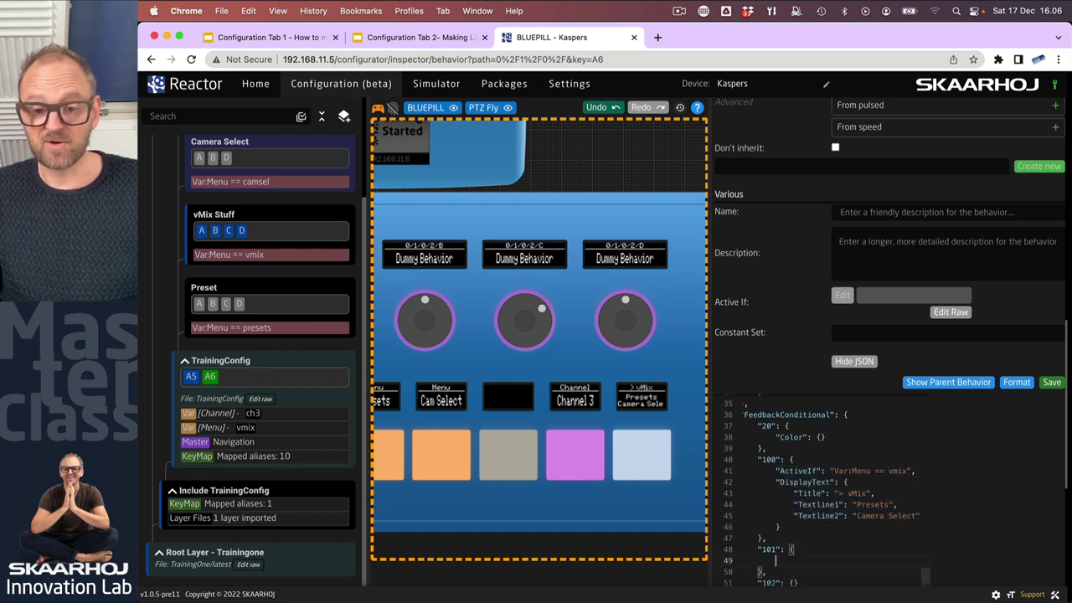
key(super+v)
scroll(994, 462, down, 3)
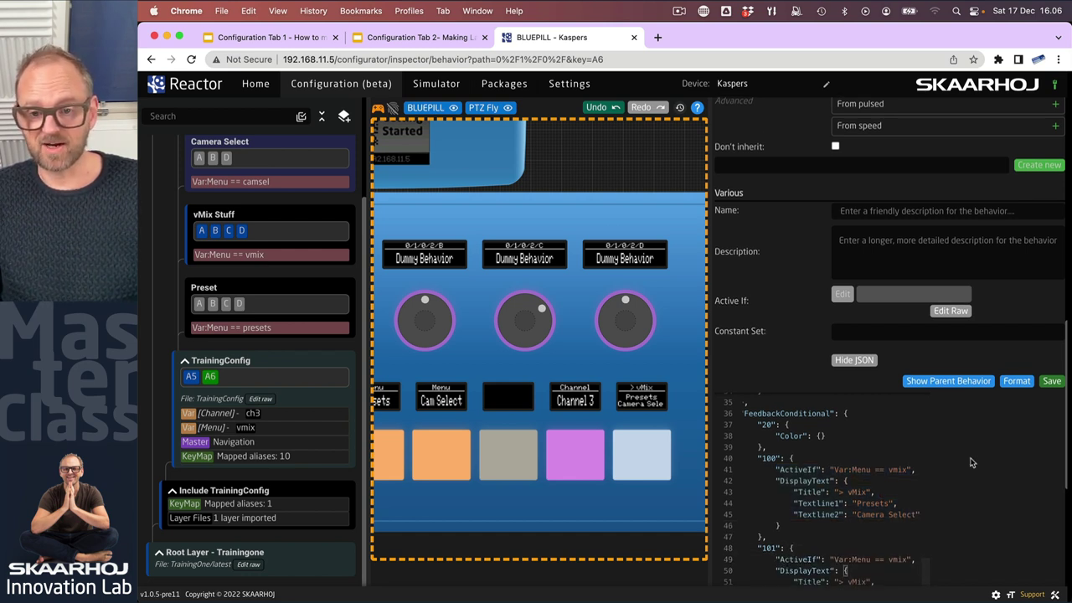
scroll(972, 462, down, 1)
click(793, 515)
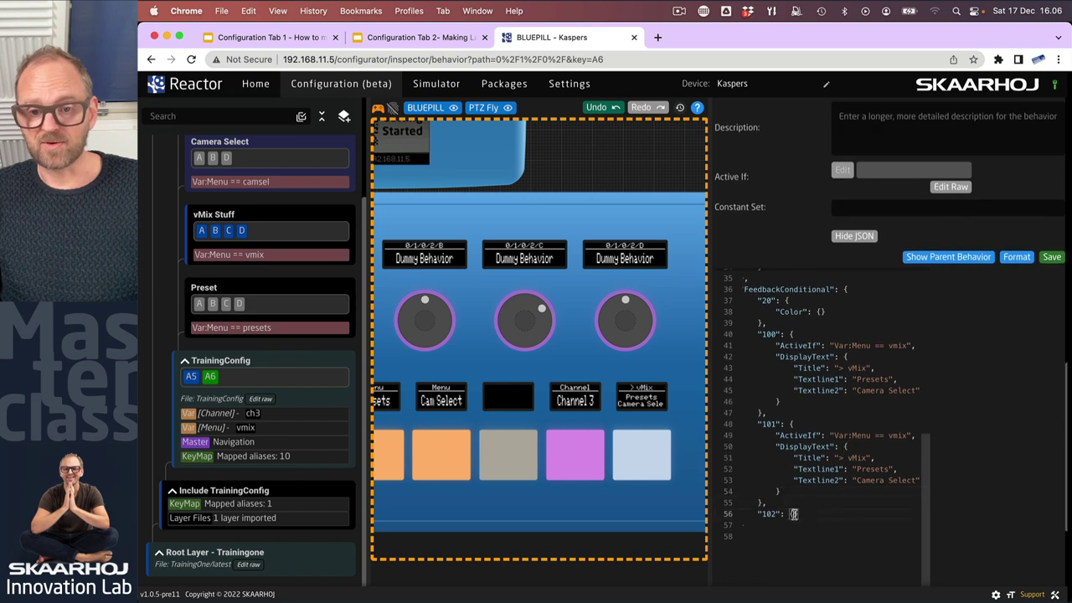
key(Return)
key(super+v)
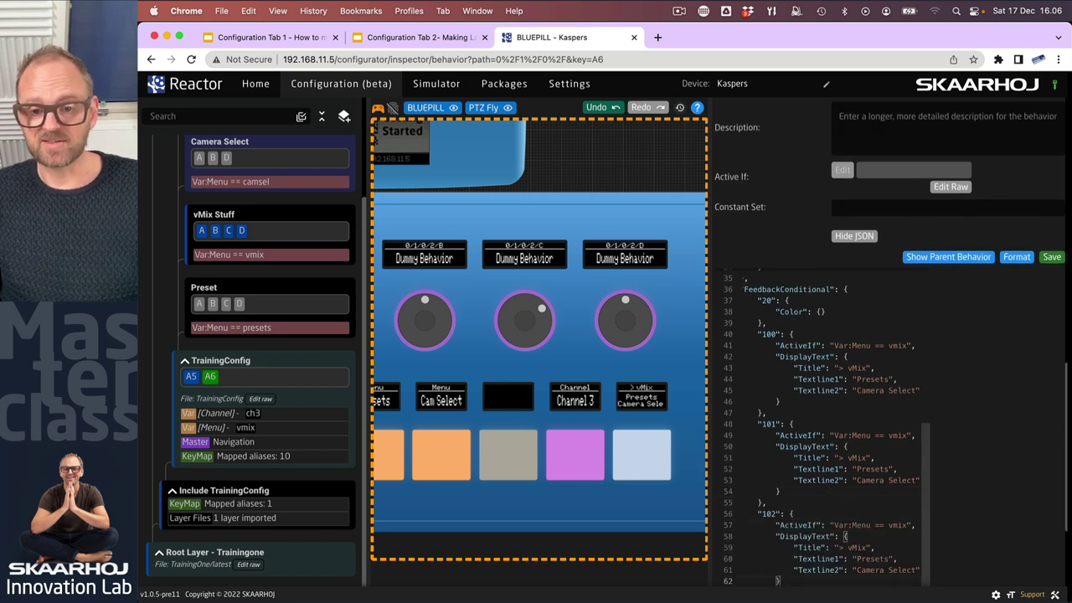
Set the ActiveIf condition to Var:Menu == presets in feedback 101 and Var:Menu == camsel in feedback 102.
scroll(825, 482, down, 2)
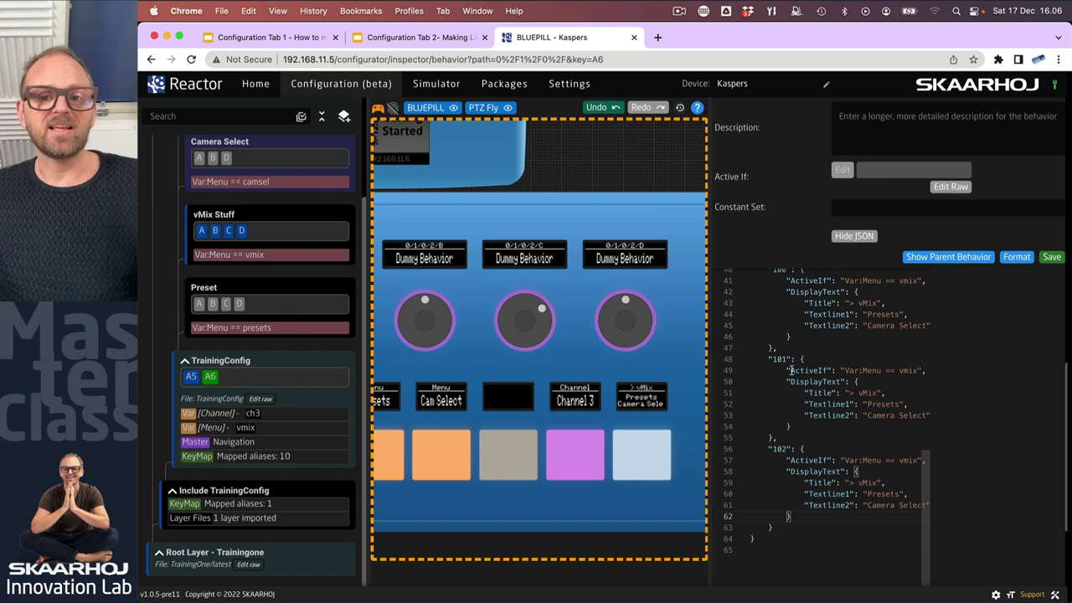
scroll(796, 353, up, 5)
scroll(812, 385, down, 3)
scroll(829, 419, right, 3)
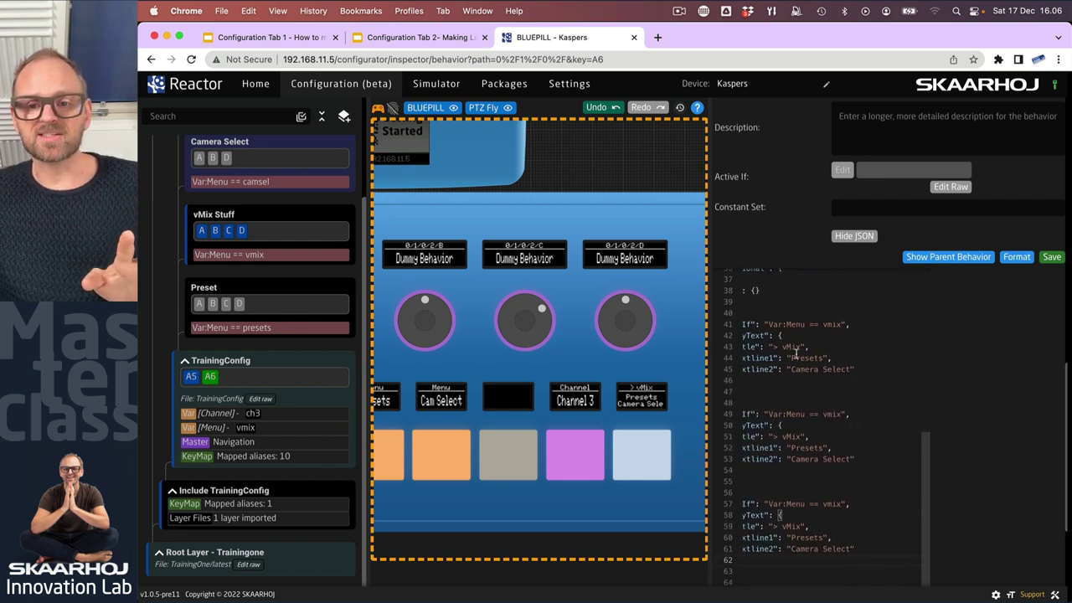
double_click(830, 413)
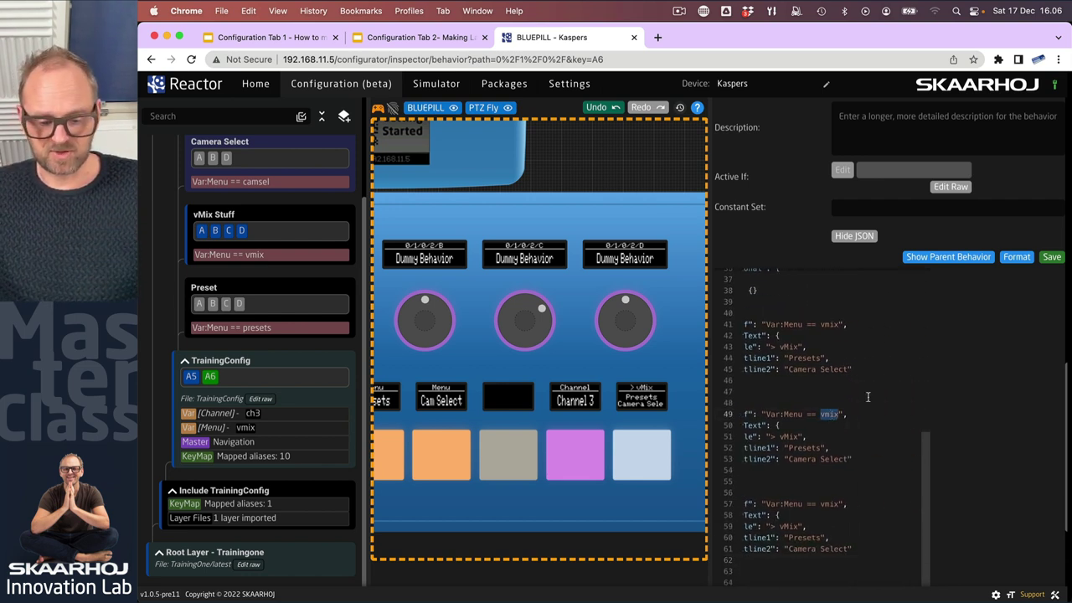
text(pre)
text(sets)
double_click(832, 504)
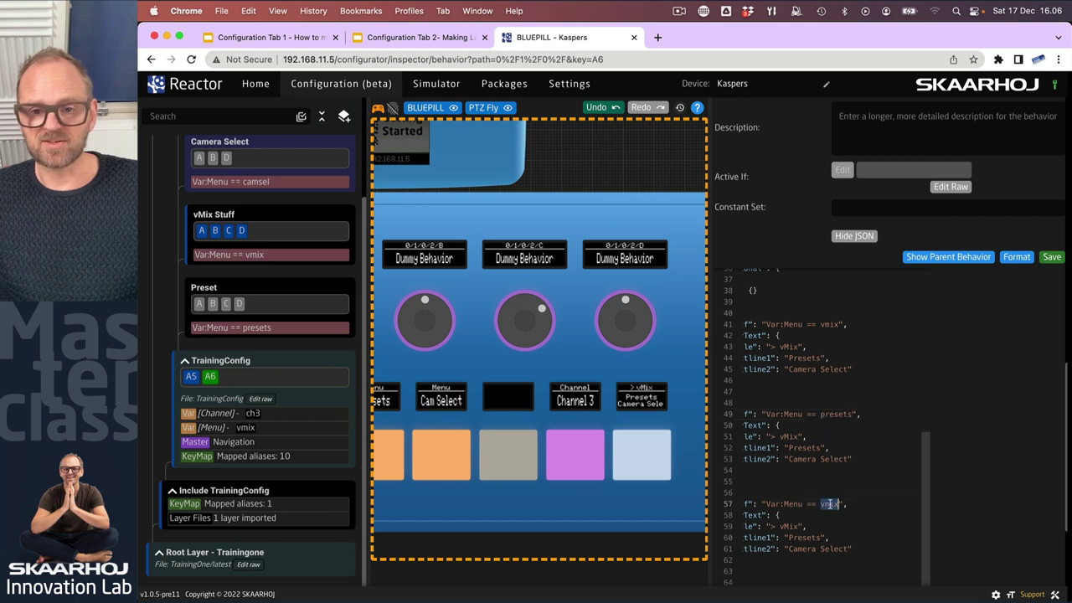
text(camsel)
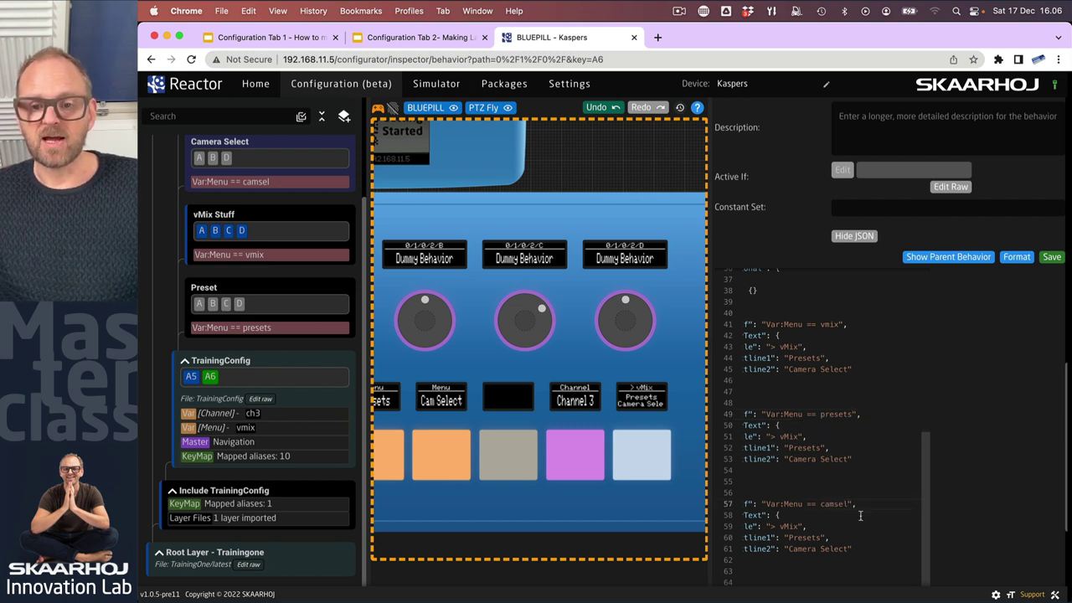
scroll(855, 515, left, 3)
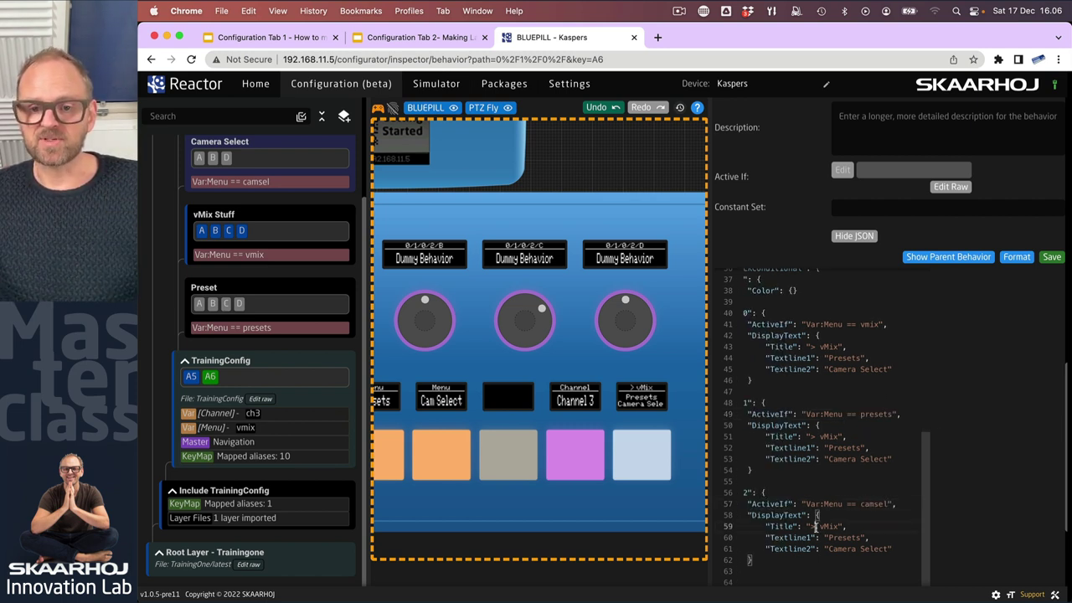
In feedback 102's DisplayText, remove the "> " marker from the vMix title and add it before Camera Select in Textline2.
drag(808, 526, 819, 526)
key(BackSpace)
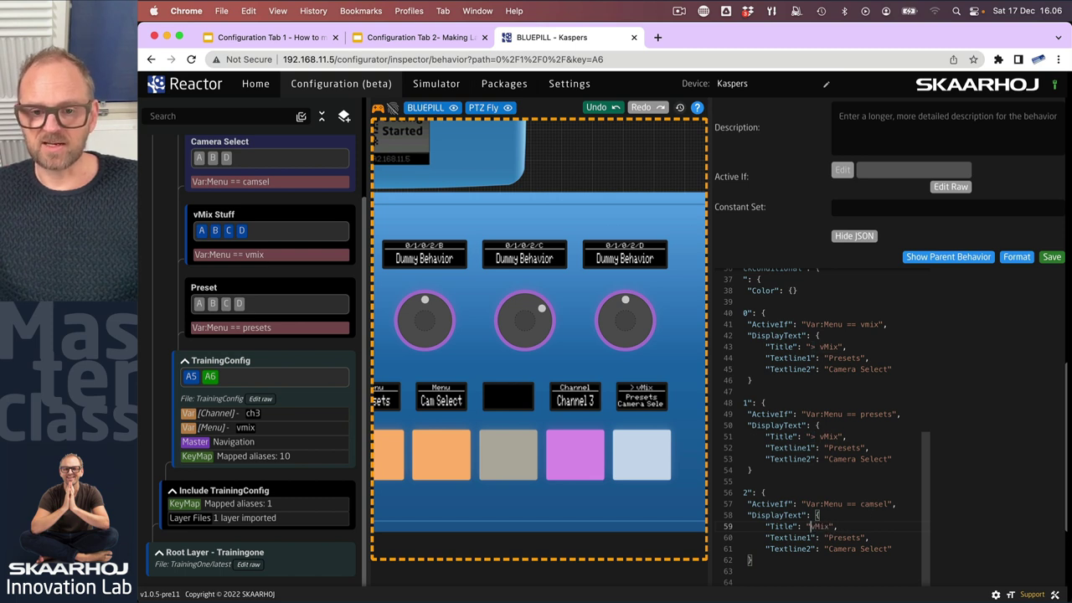
click(811, 549)
text(>)
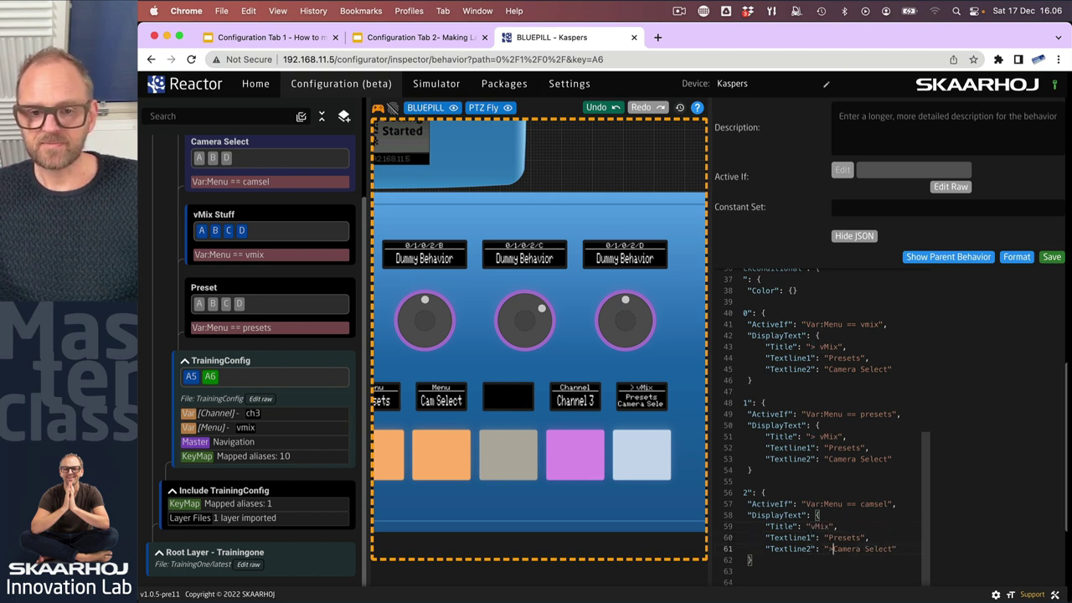
In feedback 101, remove the "> " marker from the vMix title, add it before Presets in Textline1, and save the JSON.
click(818, 436)
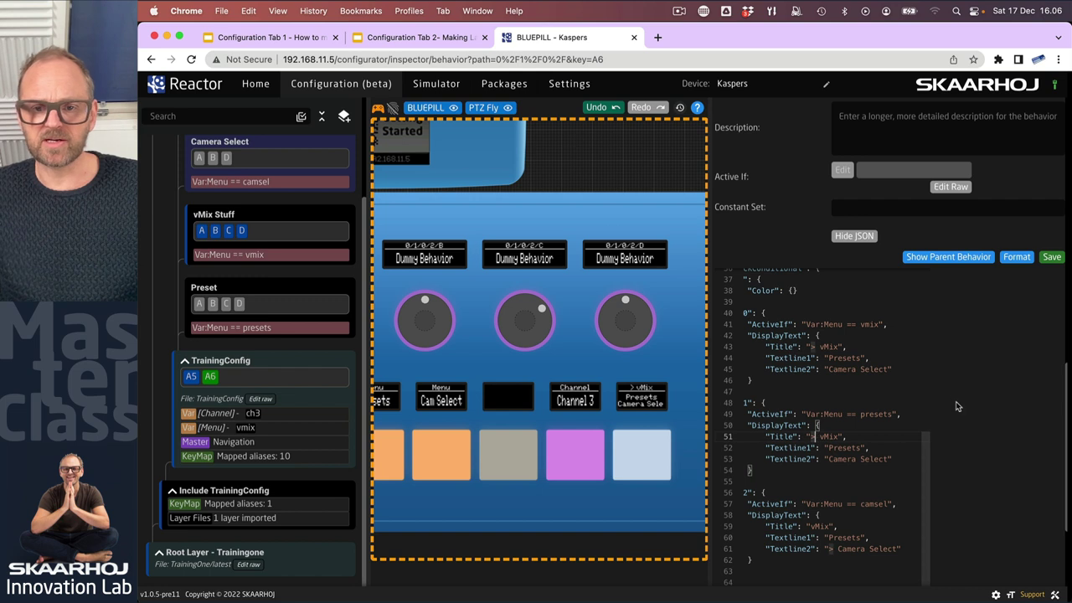
key(BackSpace)
key(BackSpace)
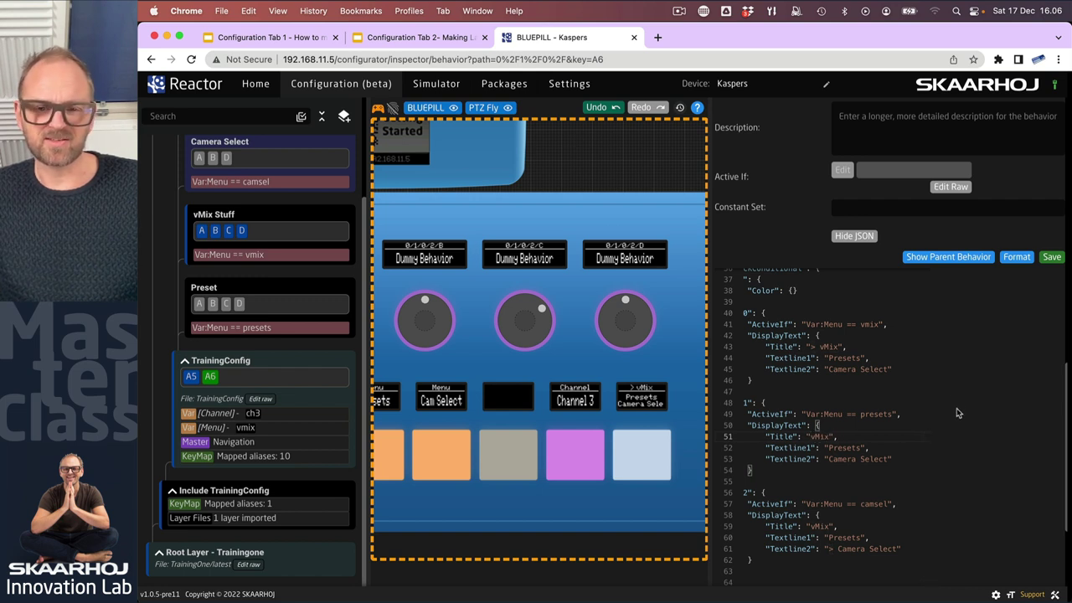
click(828, 448)
text(>)
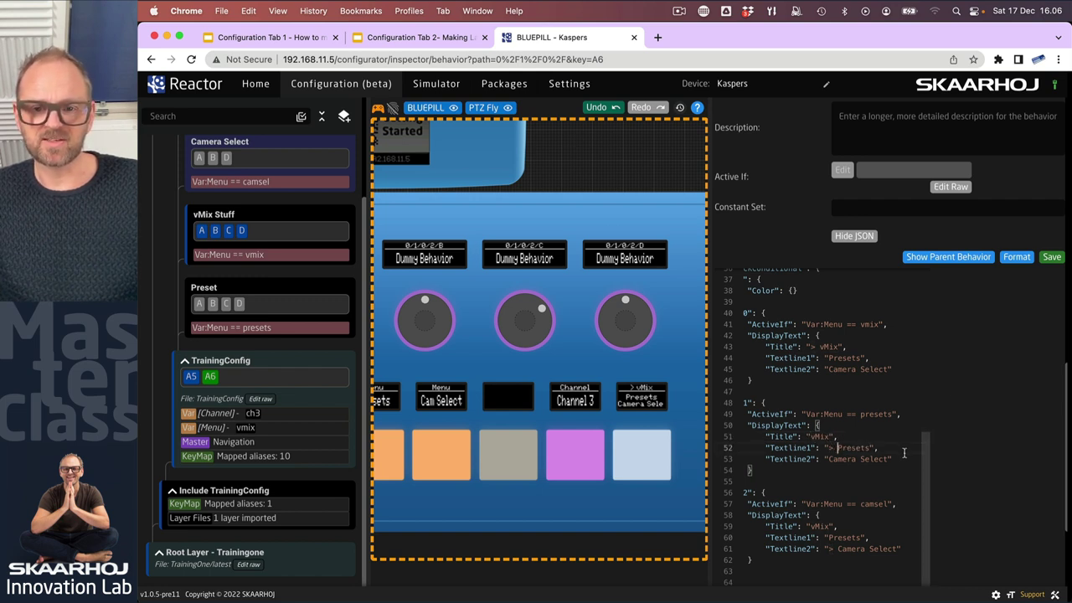
click(1053, 257)
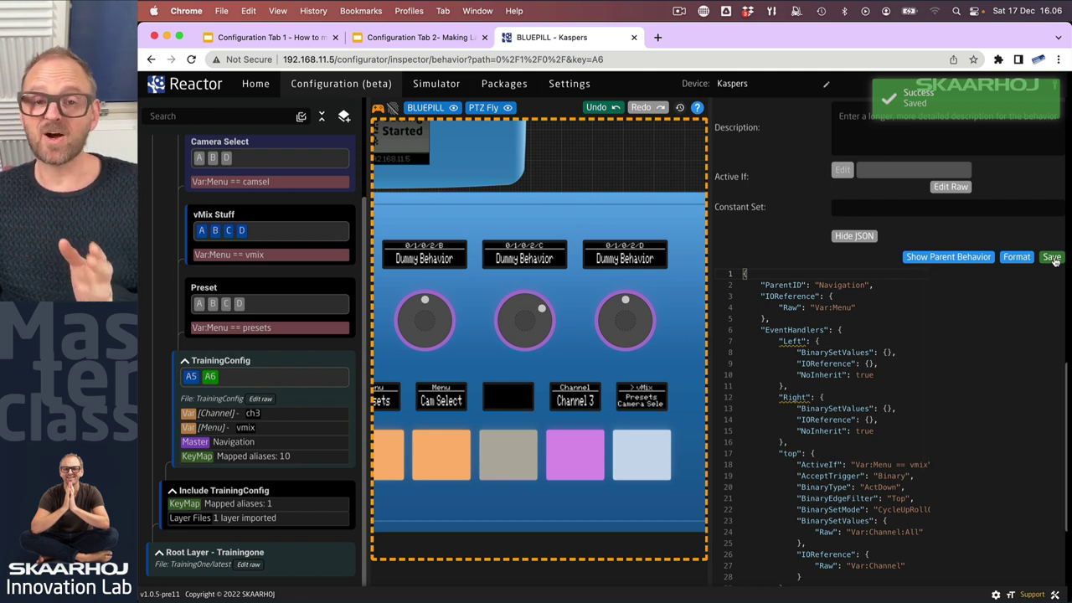
Check the saved feedback entries 100 to 102, then narrow the inspector and test the A6 menu button on the simulated panel.
scroll(861, 503, down, 10)
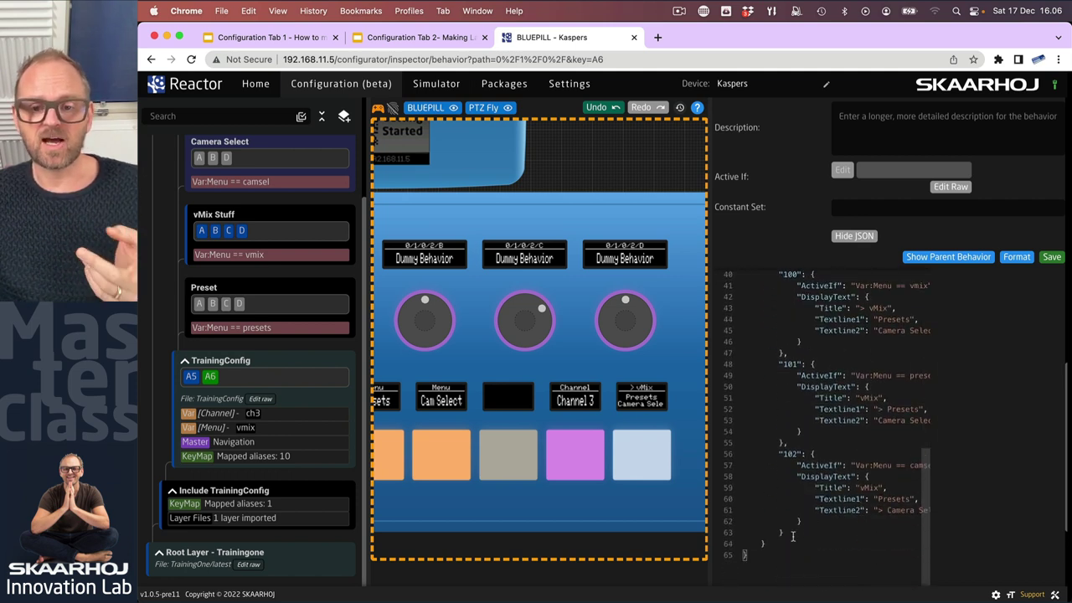
click(793, 537)
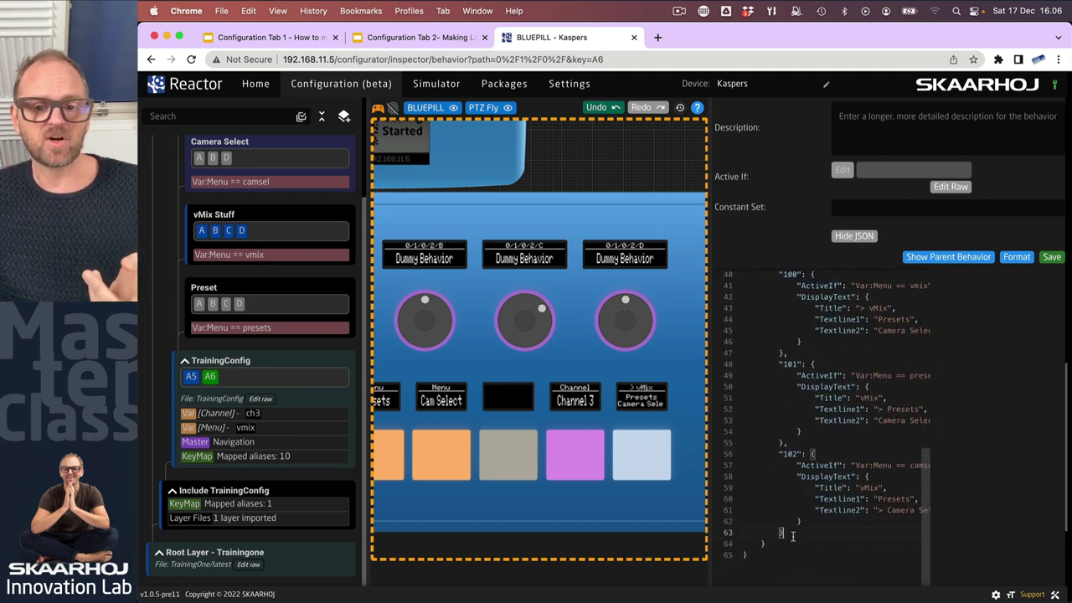
click(793, 444)
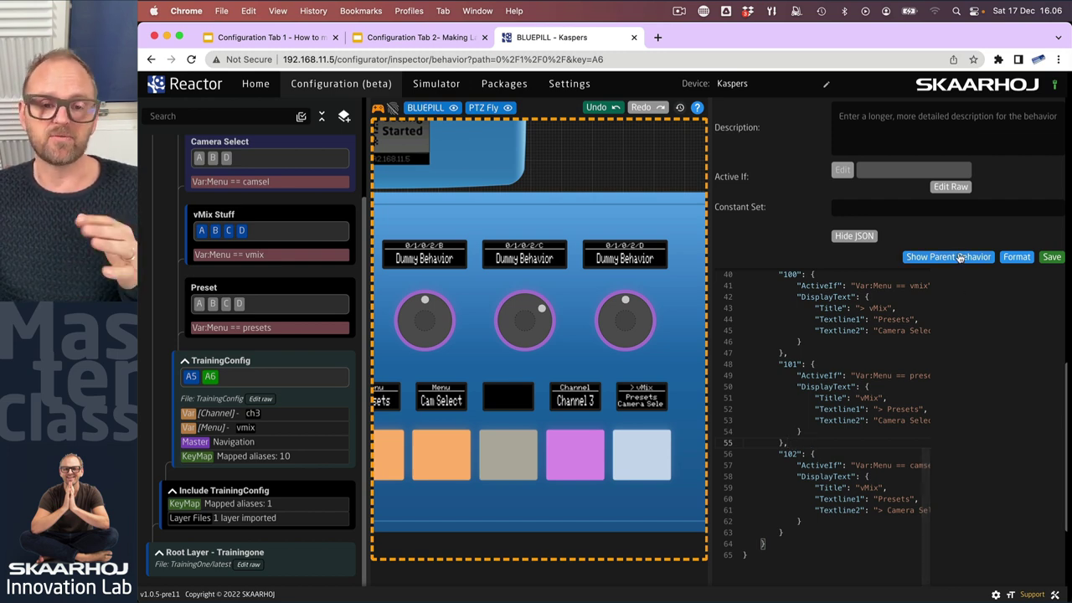
drag(710, 317, 742, 319)
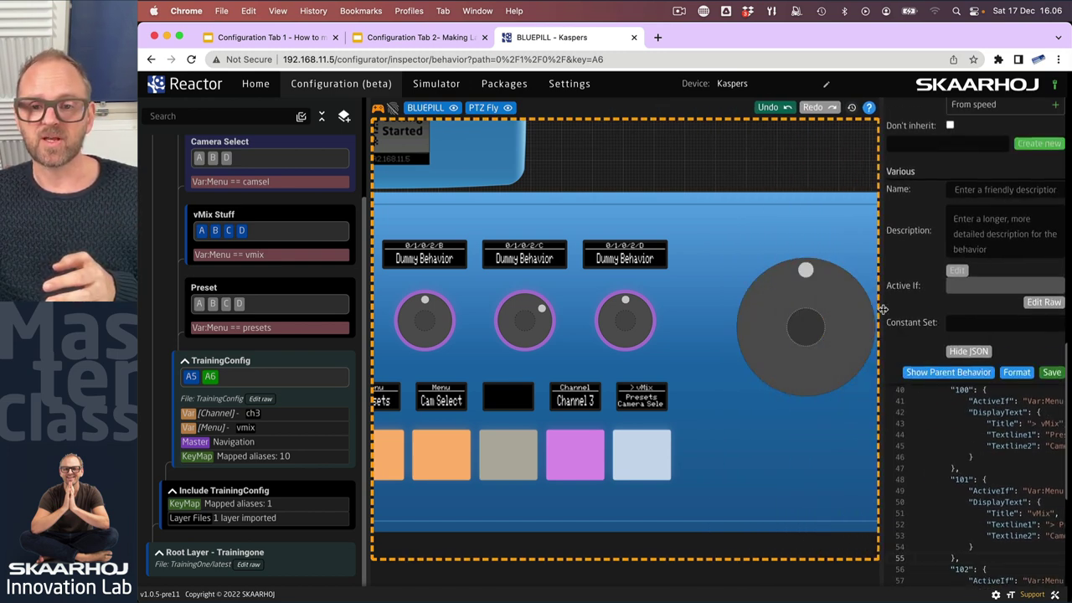
click(642, 459)
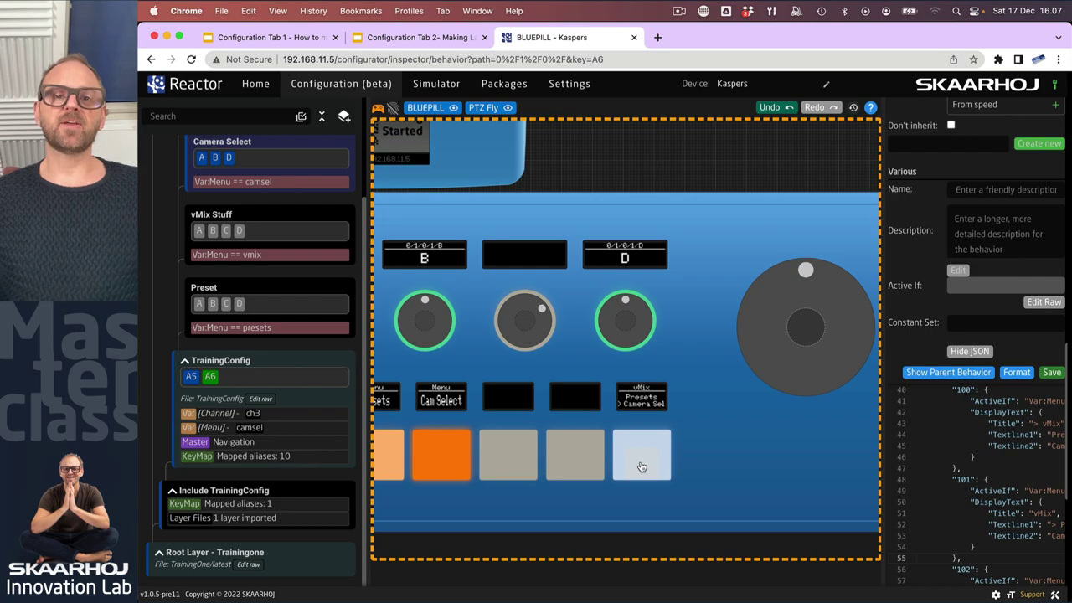